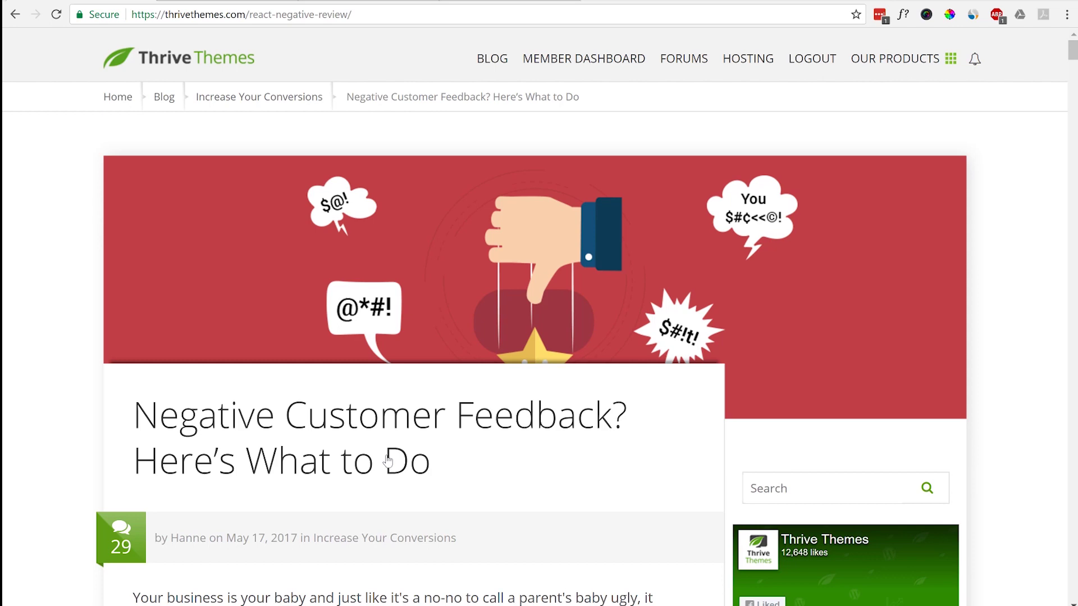
Look over the beginning of the blog post about negative customer feedback
{"action": "scroll", "coordinate": [399, 415], "scroll_direction": "down", "scroll_amount": 5}
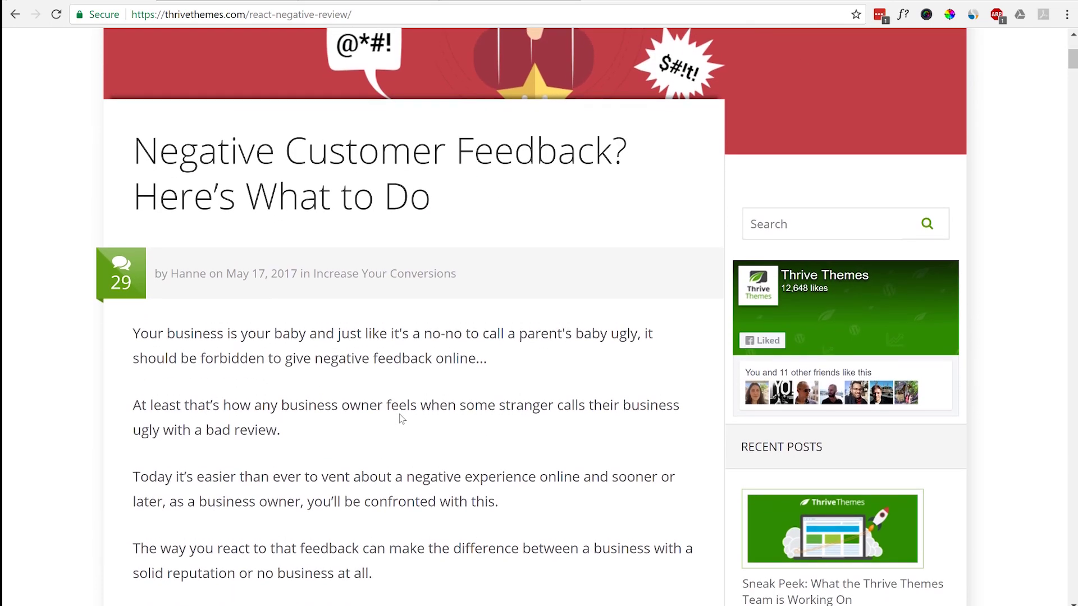
{"action": "scroll", "coordinate": [402, 418], "scroll_direction": "up", "scroll_amount": 5}
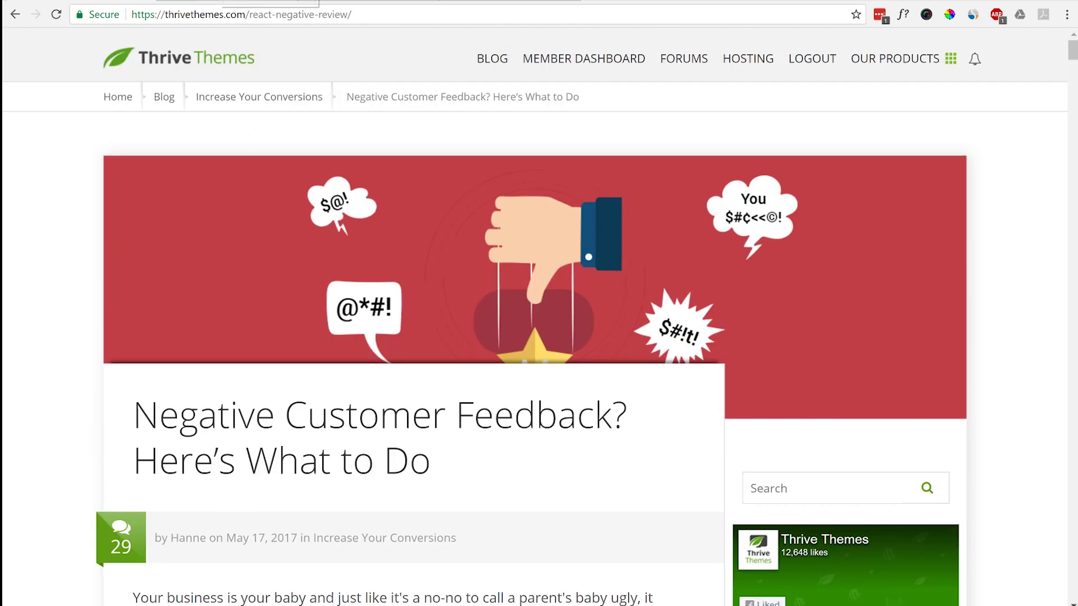
Switch to Canva and create a new design of the 8.5 in × 11 in Magazine type
{"action": "key", "text": "ctrl+Tab"}
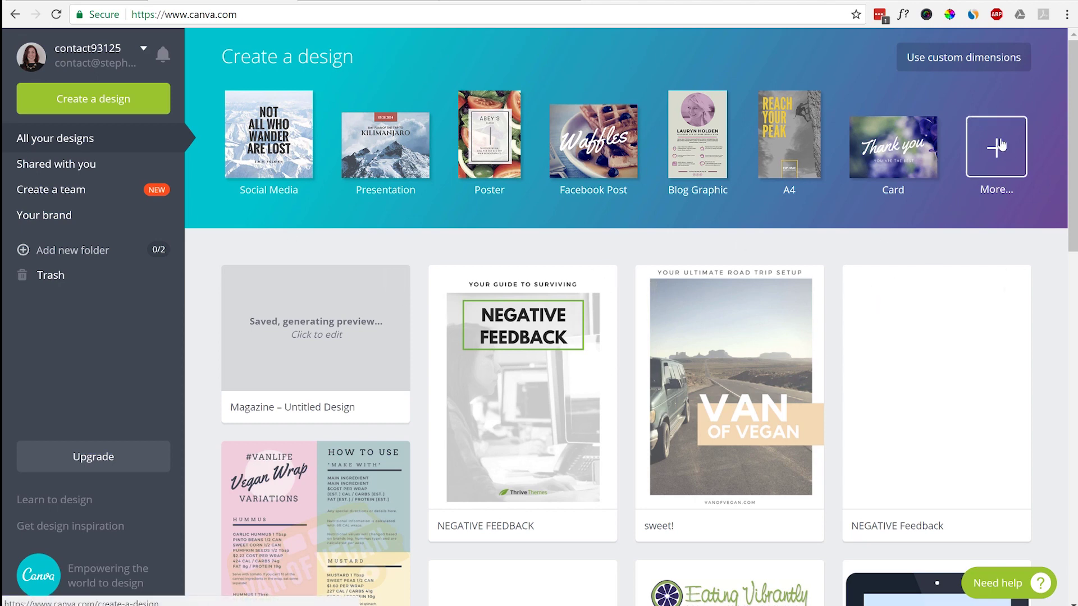
{"action": "left_click", "coordinate": [1000, 144]}
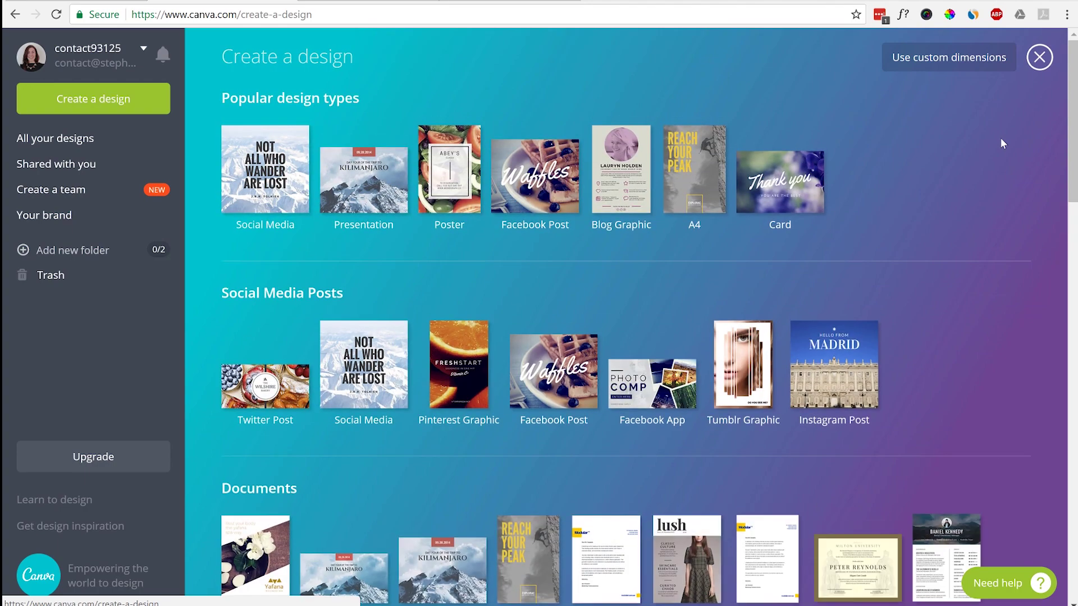
{"action": "scroll", "coordinate": [597, 398], "scroll_direction": "down", "scroll_amount": 6}
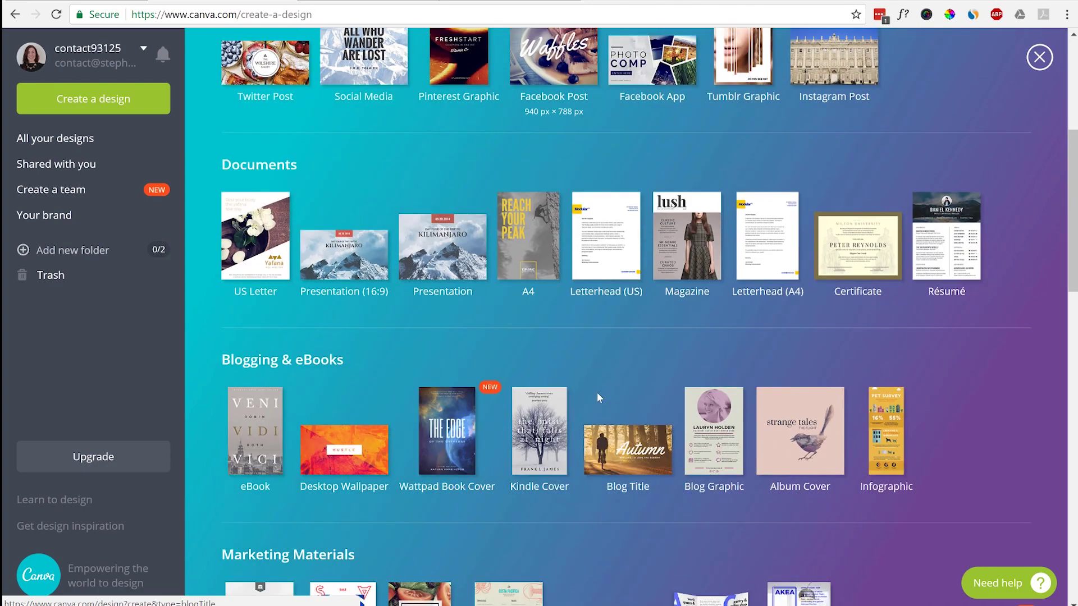
{"action": "scroll", "coordinate": [597, 392], "scroll_direction": "up", "scroll_amount": 1}
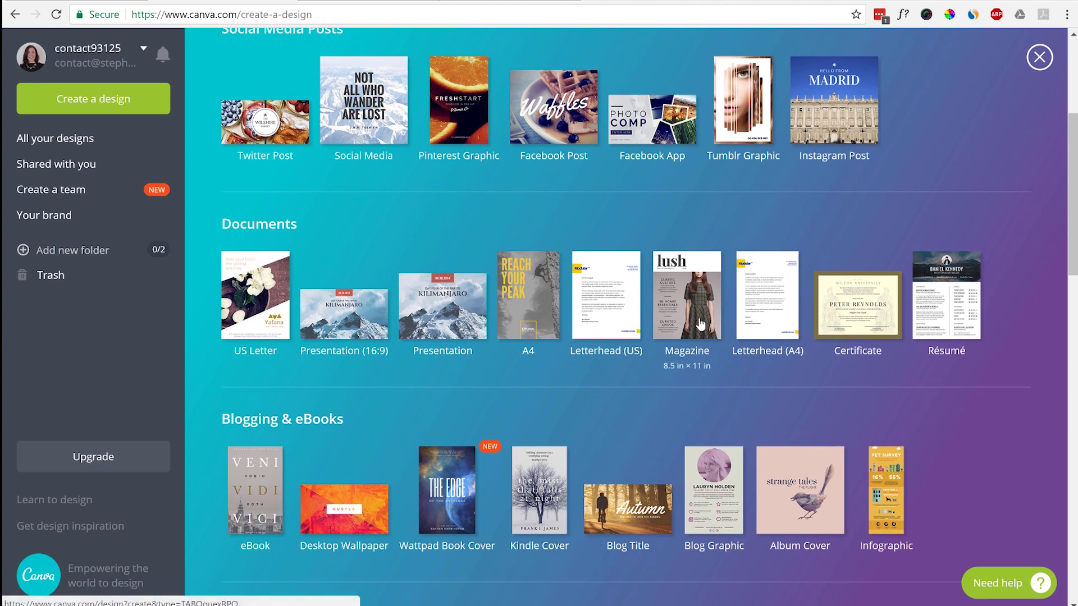
{"action": "left_click", "coordinate": [699, 324]}
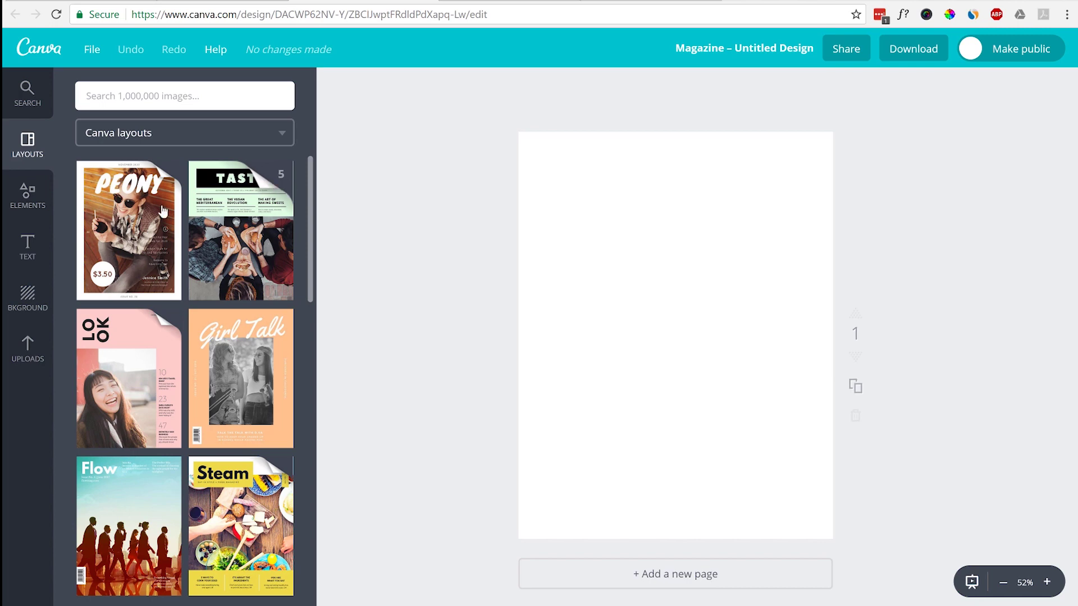
Preview the pages of the PEONY teen magazine layout set and collapse the set again
{"action": "left_click", "coordinate": [135, 239]}
{"action": "scroll", "coordinate": [134, 238], "scroll_direction": "down", "scroll_amount": 2}
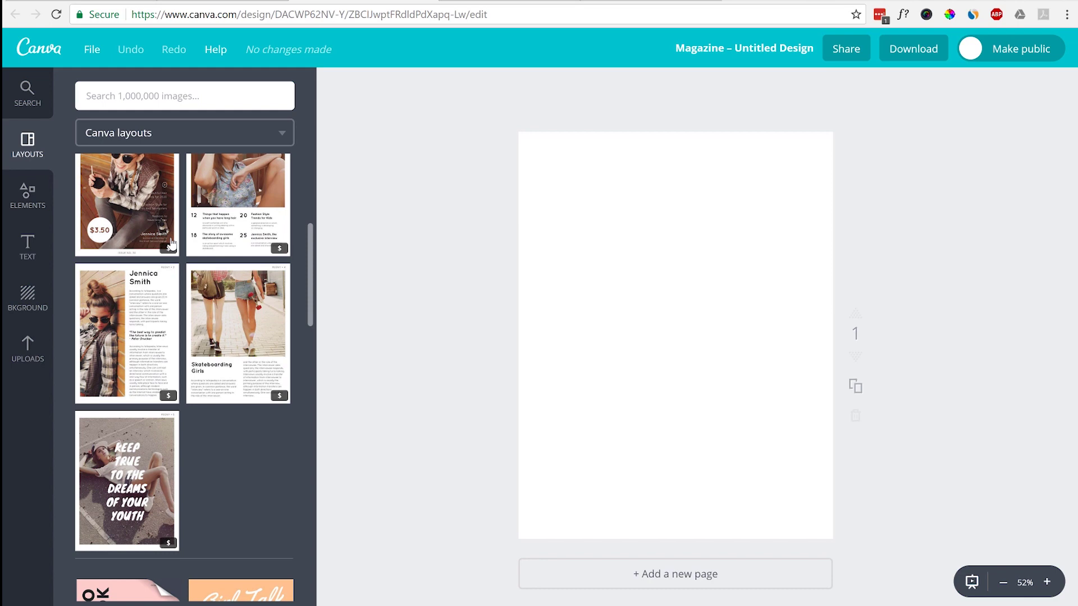
{"action": "scroll", "coordinate": [171, 242], "scroll_direction": "up", "scroll_amount": 2}
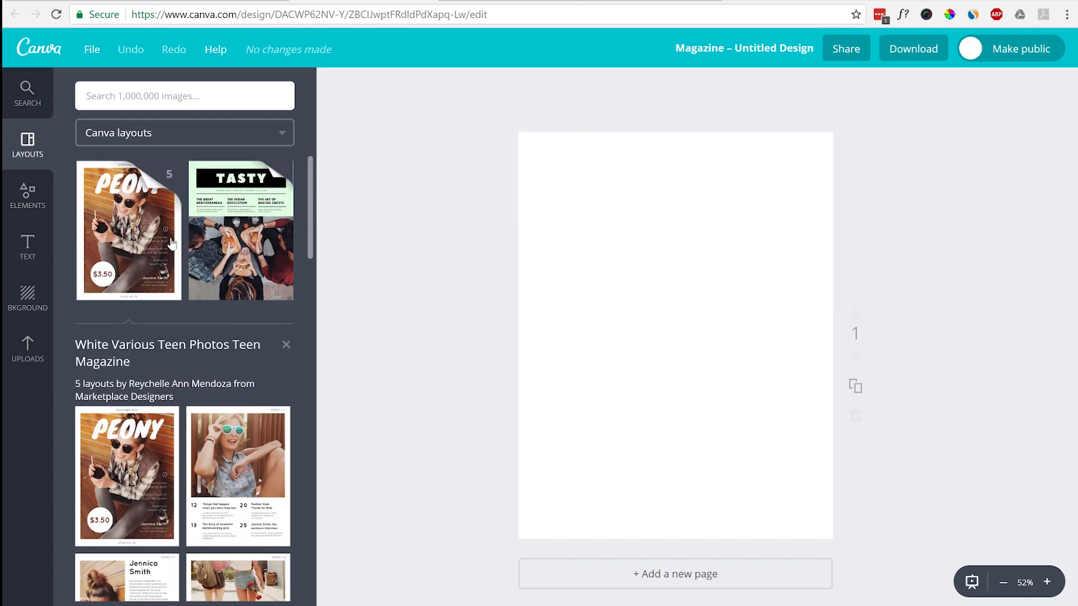
{"action": "left_click", "coordinate": [172, 243]}
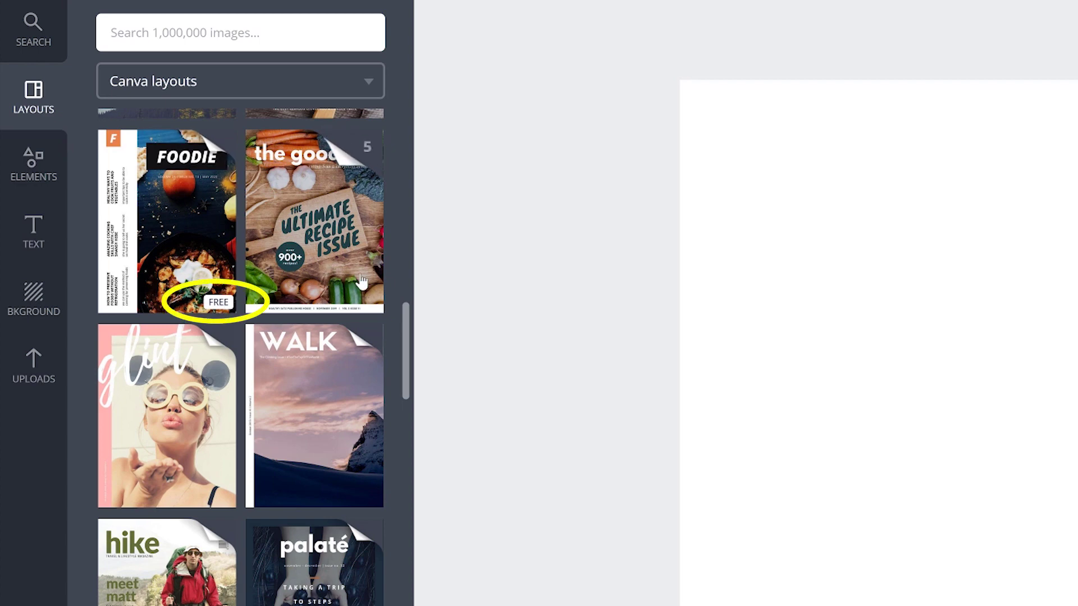
Apply the cover page of "the good life" food magazine layout set to the blank page
{"action": "left_click", "coordinate": [337, 233]}
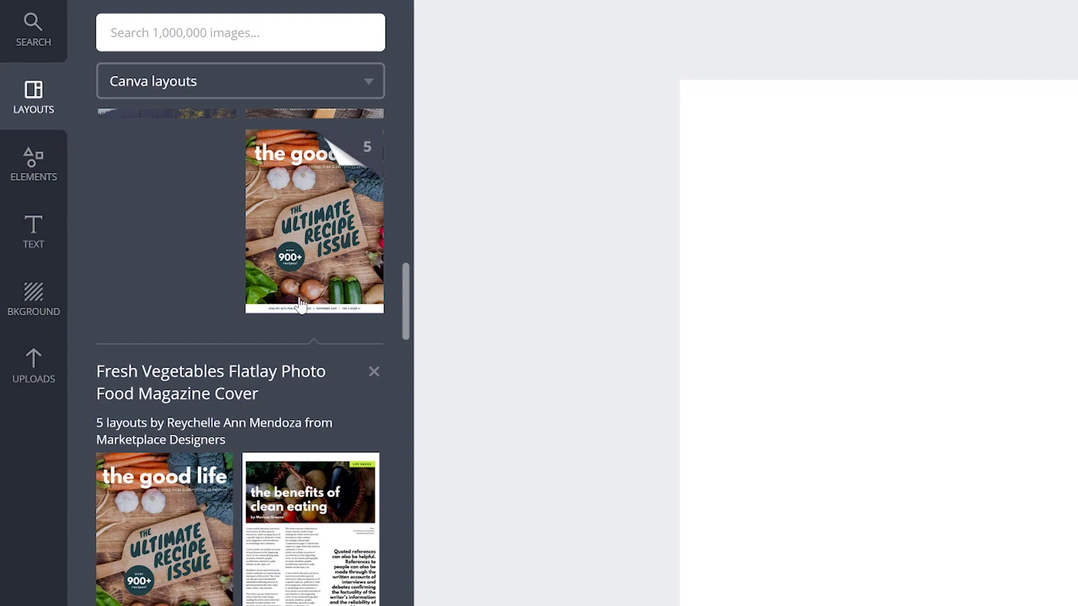
{"action": "scroll", "coordinate": [299, 303], "scroll_direction": "down", "scroll_amount": 5}
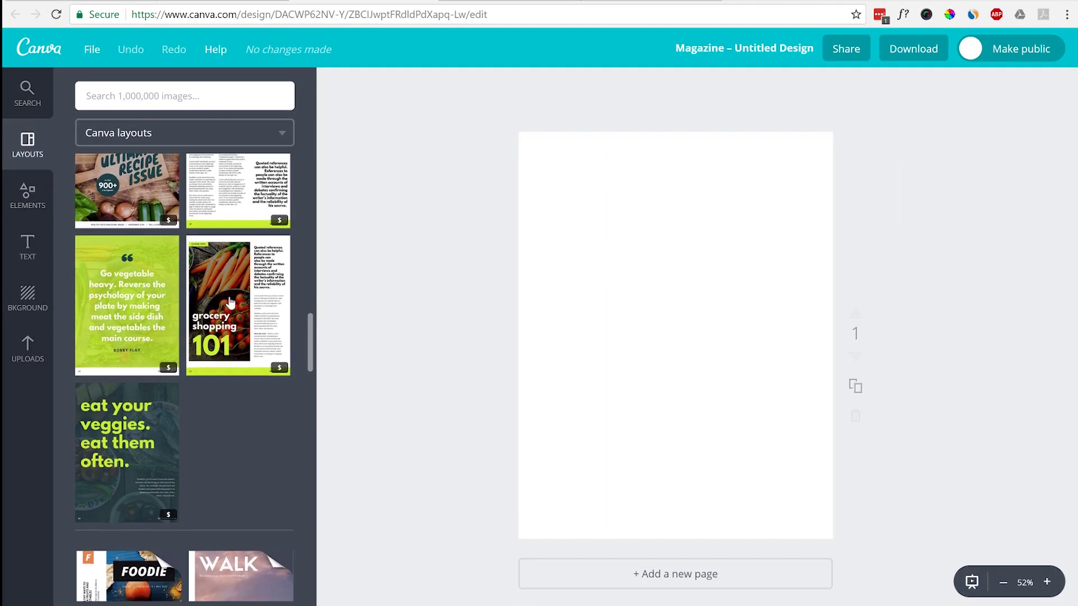
{"action": "scroll", "coordinate": [230, 302], "scroll_direction": "down", "scroll_amount": 2}
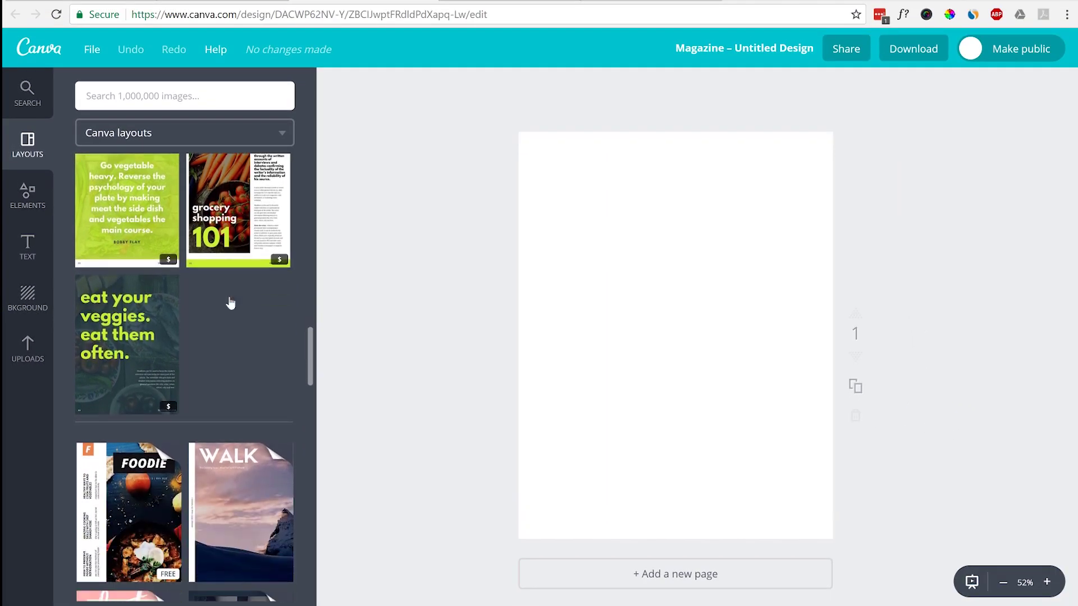
{"action": "scroll", "coordinate": [167, 315], "scroll_direction": "up", "scroll_amount": 3}
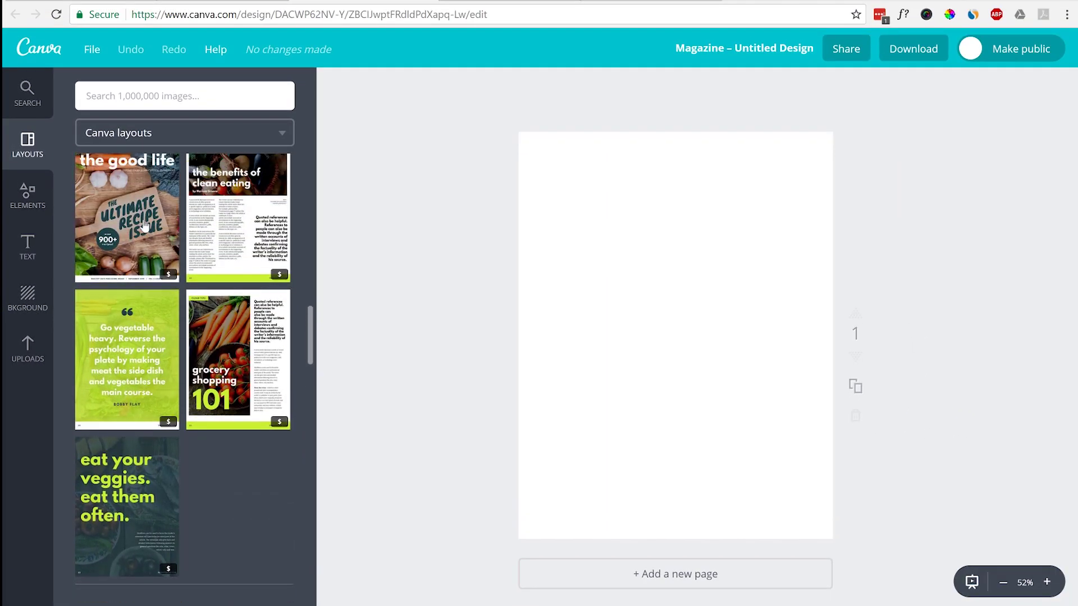
{"action": "left_click", "coordinate": [144, 225]}
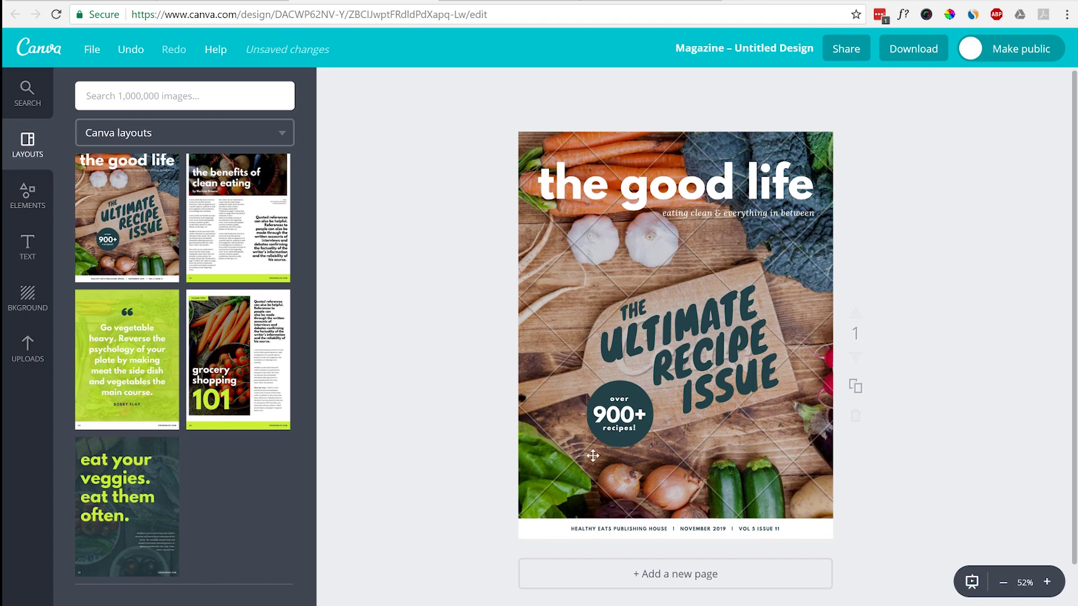
Remove the vegetable photo from the background of "the good life" cover
{"action": "left_click", "coordinate": [691, 296]}
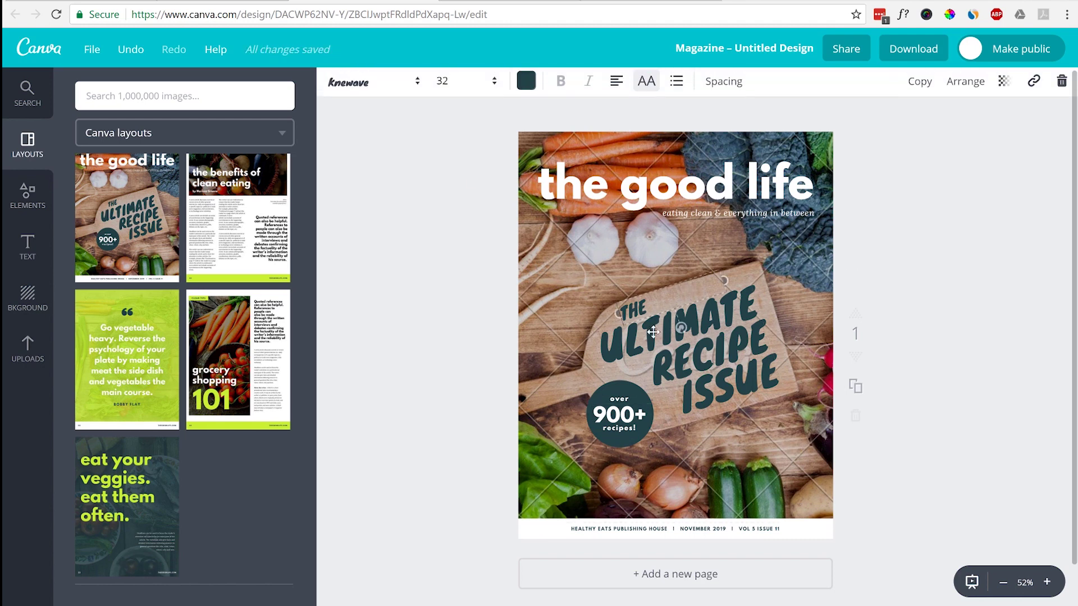
{"action": "left_click", "coordinate": [571, 318]}
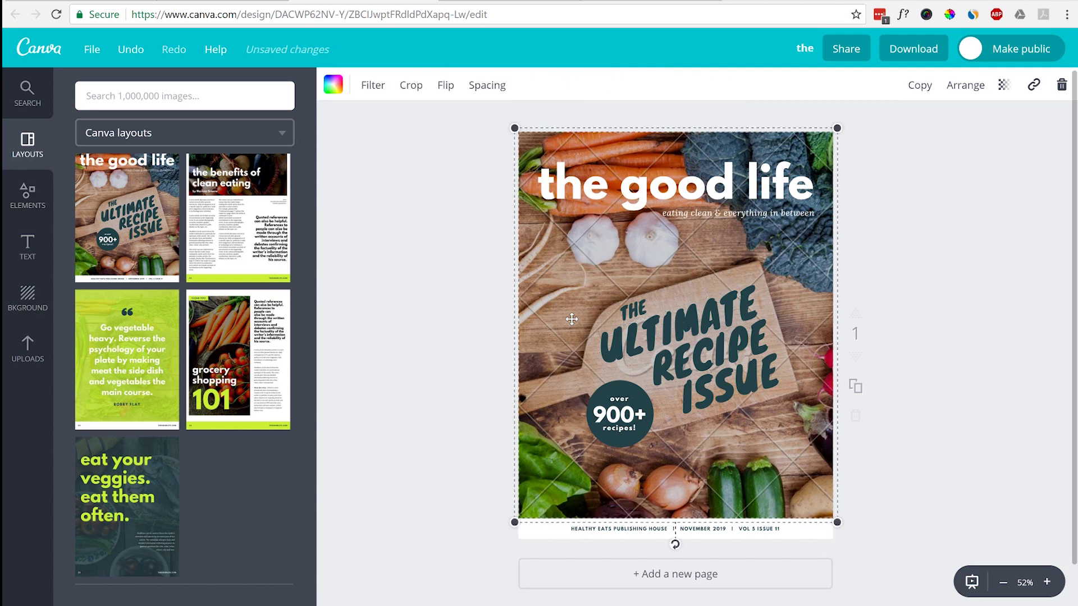
{"action": "key", "text": "ctrl+z"}
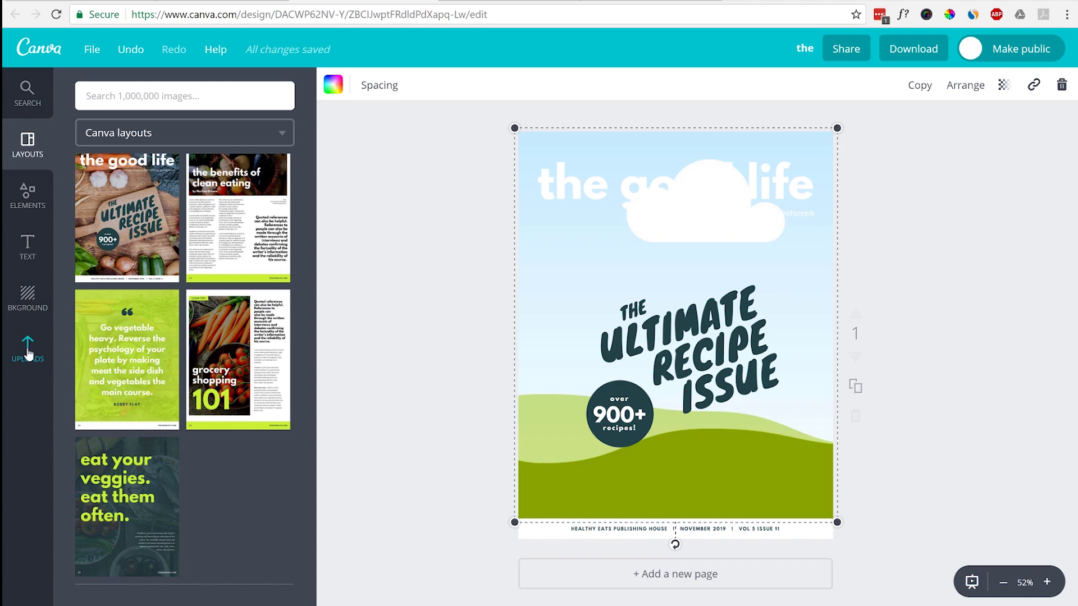
Replace the page content with the BACKPACK cover from the free Red Minimalist Scenery Travel Magazine layout set
{"action": "left_click", "coordinate": [34, 148]}
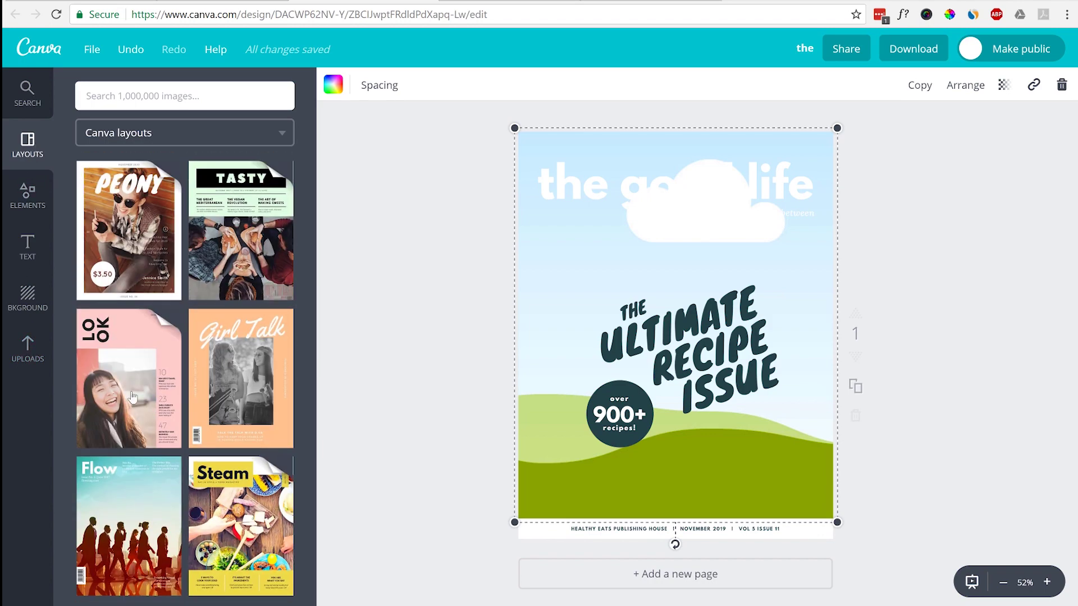
{"action": "scroll", "coordinate": [155, 457], "scroll_direction": "down", "scroll_amount": 10}
{"action": "left_click", "coordinate": [155, 458]}
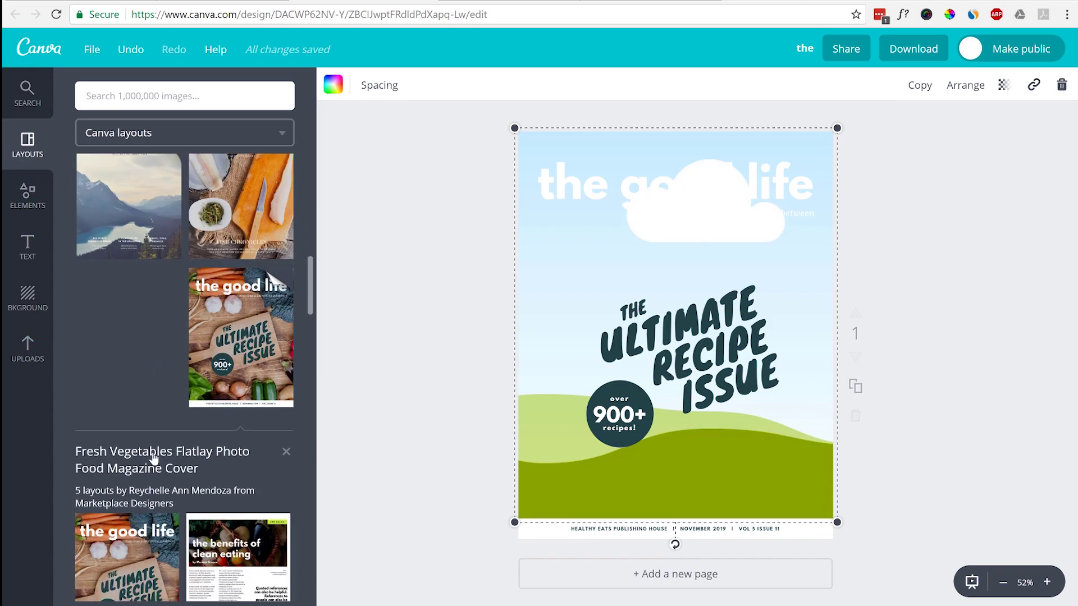
{"action": "scroll", "coordinate": [154, 458], "scroll_direction": "down", "scroll_amount": 3}
{"action": "scroll", "coordinate": [156, 455], "scroll_direction": "up", "scroll_amount": 4}
{"action": "left_click", "coordinate": [180, 383]}
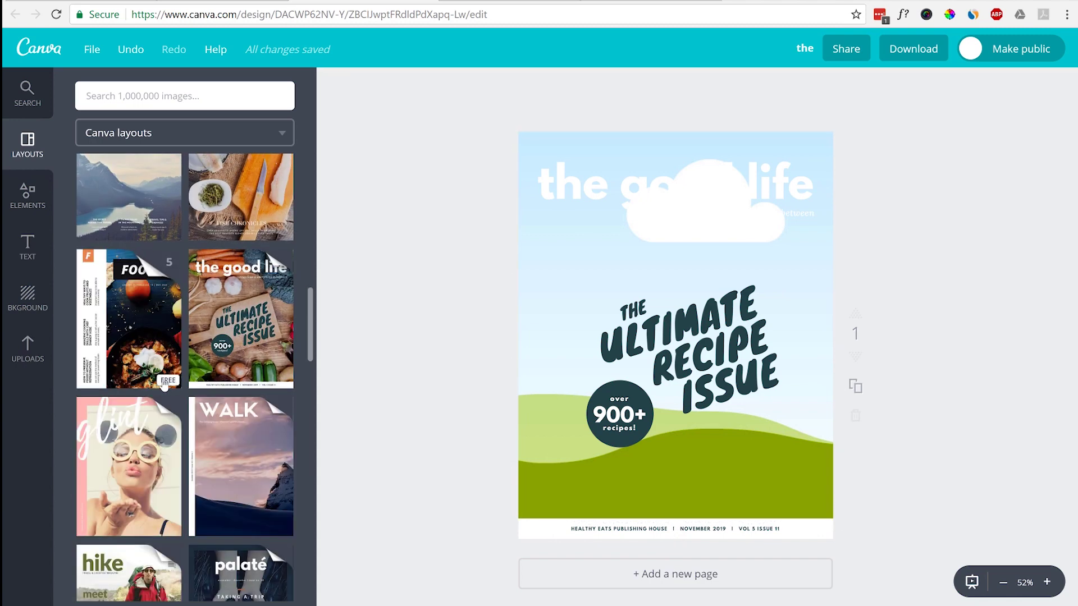
{"action": "scroll", "coordinate": [164, 384], "scroll_direction": "down", "scroll_amount": 10}
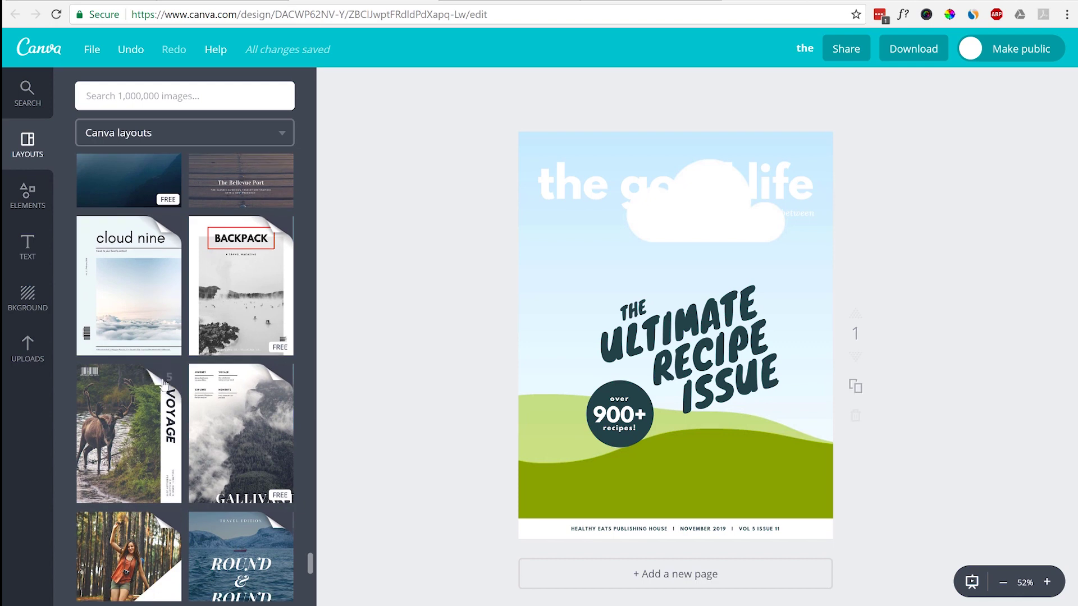
{"action": "left_click", "coordinate": [240, 289]}
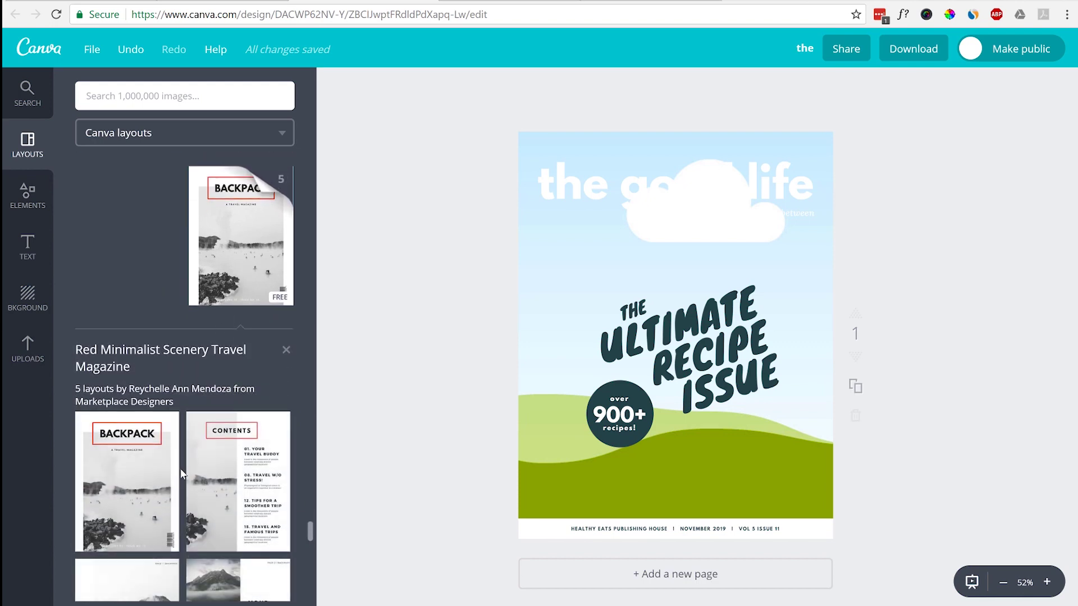
{"action": "scroll", "coordinate": [136, 495], "scroll_direction": "down", "scroll_amount": 1}
{"action": "scroll", "coordinate": [136, 495], "scroll_direction": "down", "scroll_amount": 1}
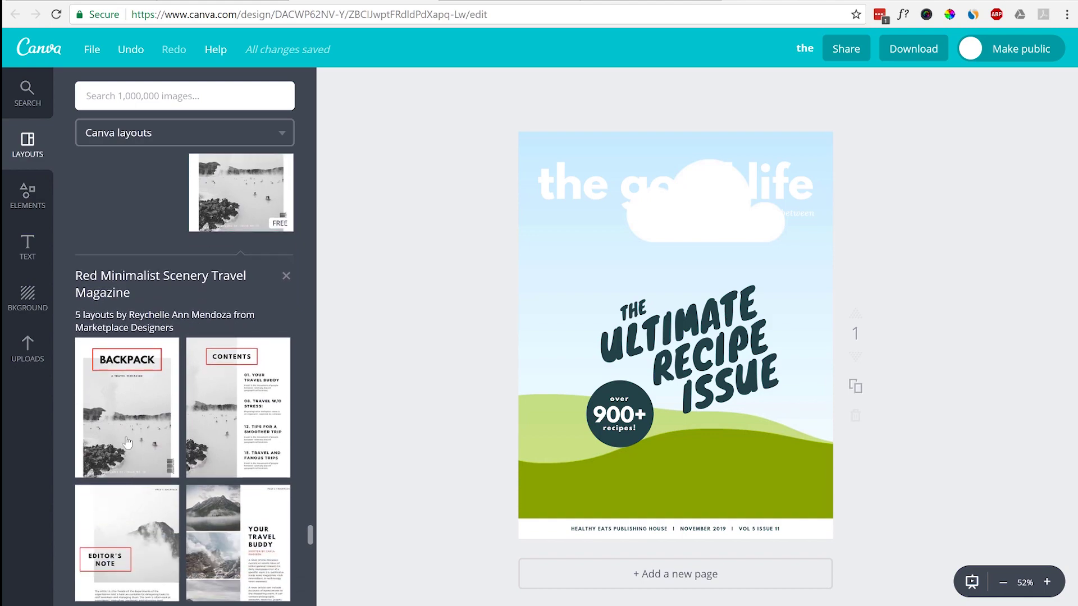
{"action": "left_click", "coordinate": [127, 440]}
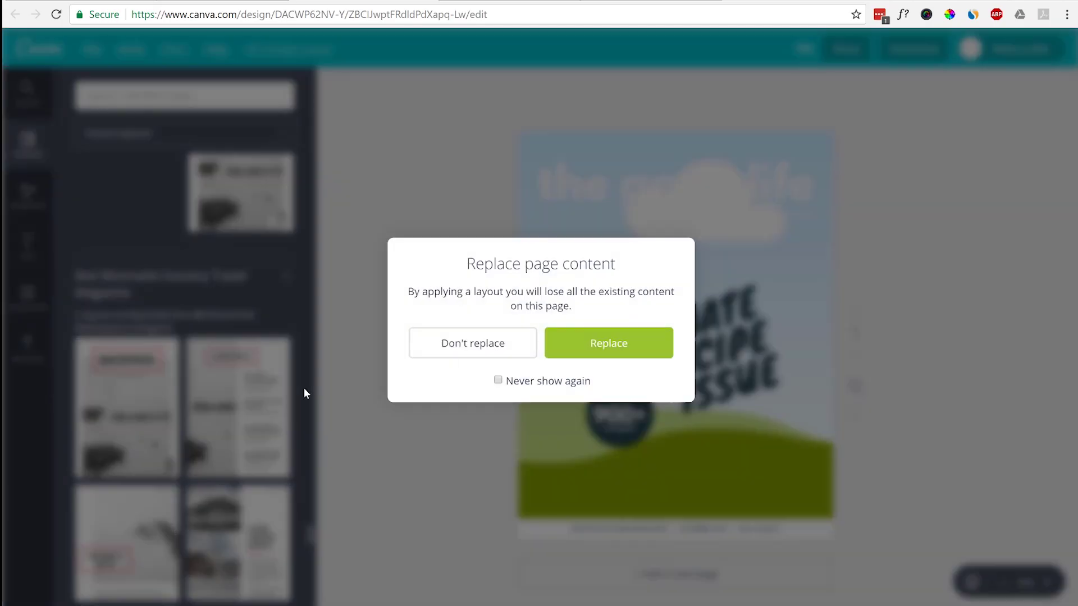
{"action": "left_click", "coordinate": [610, 355]}
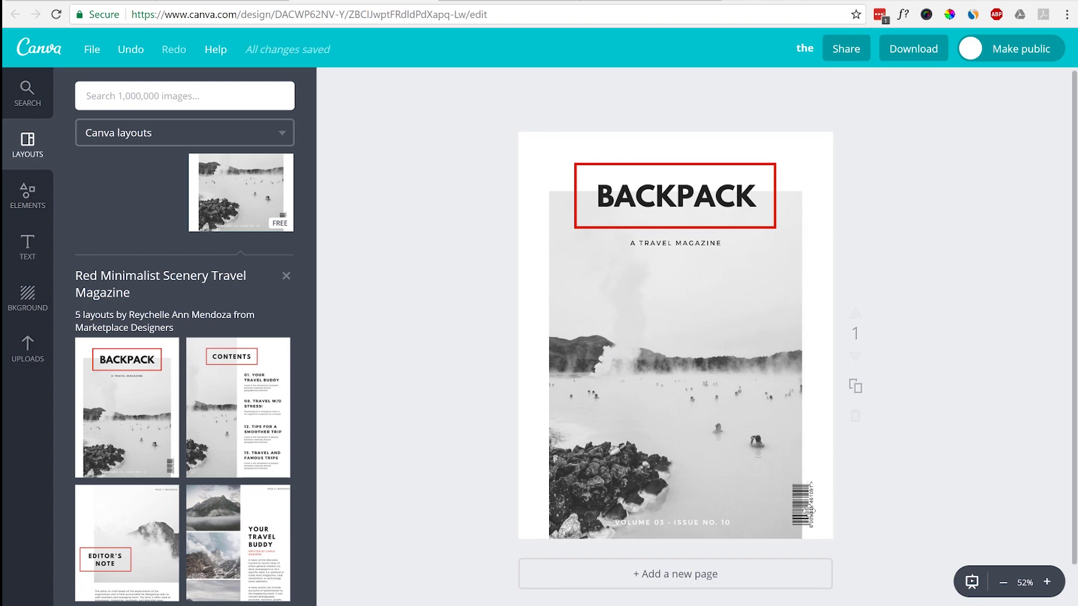
Delete the barcode from the lower corner of the BACKPACK cover
{"action": "left_click", "coordinate": [806, 505]}
{"action": "key", "text": "Delete"}
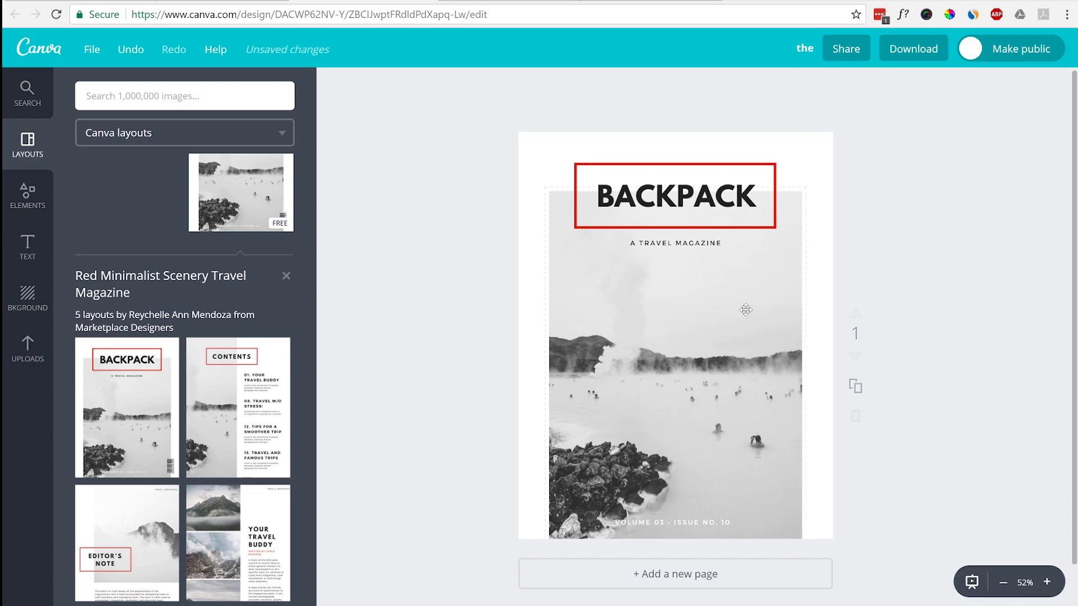
Check the transparency setting of the BACKPACK title, keeping it at 100
{"action": "left_click", "coordinate": [711, 189]}
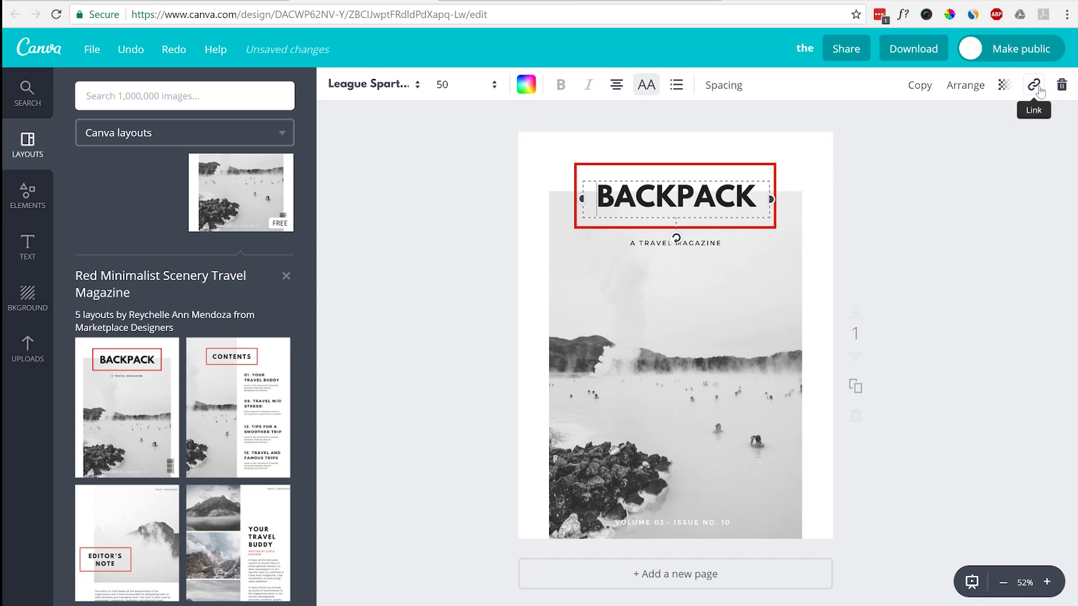
{"action": "left_click", "coordinate": [1003, 85]}
{"action": "mouse_move", "coordinate": [980, 130]}
{"action": "left_mouse_down"}
{"action": "mouse_move", "coordinate": [921, 130]}
{"action": "mouse_move", "coordinate": [988, 137]}
{"action": "left_mouse_up"}
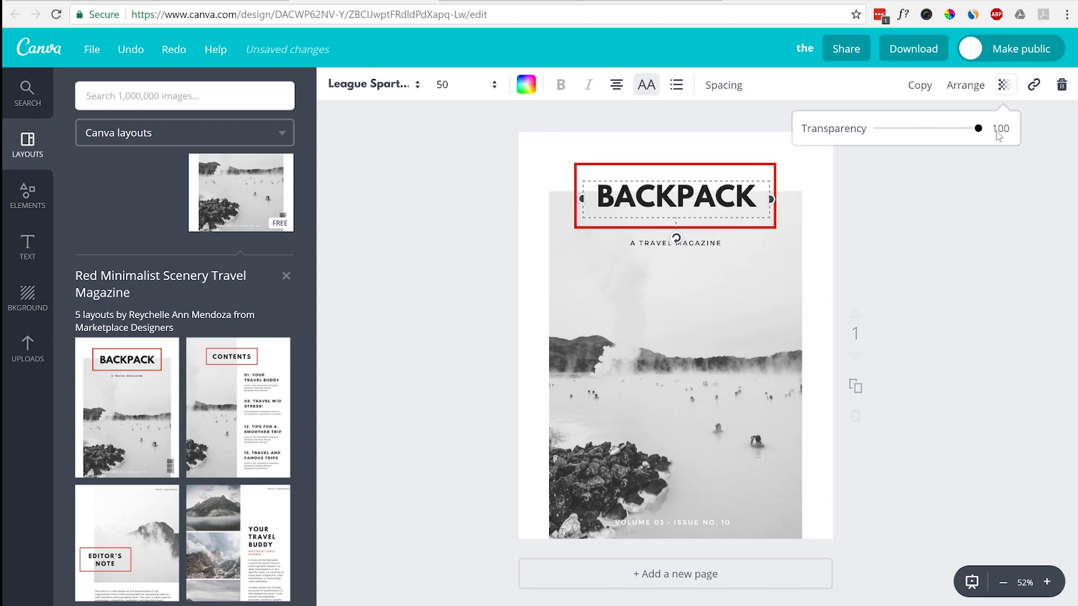
Try changing the BACKPACK title's layer order, sending it behind the cover photo and bringing it forward again
{"action": "left_click", "coordinate": [965, 85]}
{"action": "left_click", "coordinate": [930, 152]}
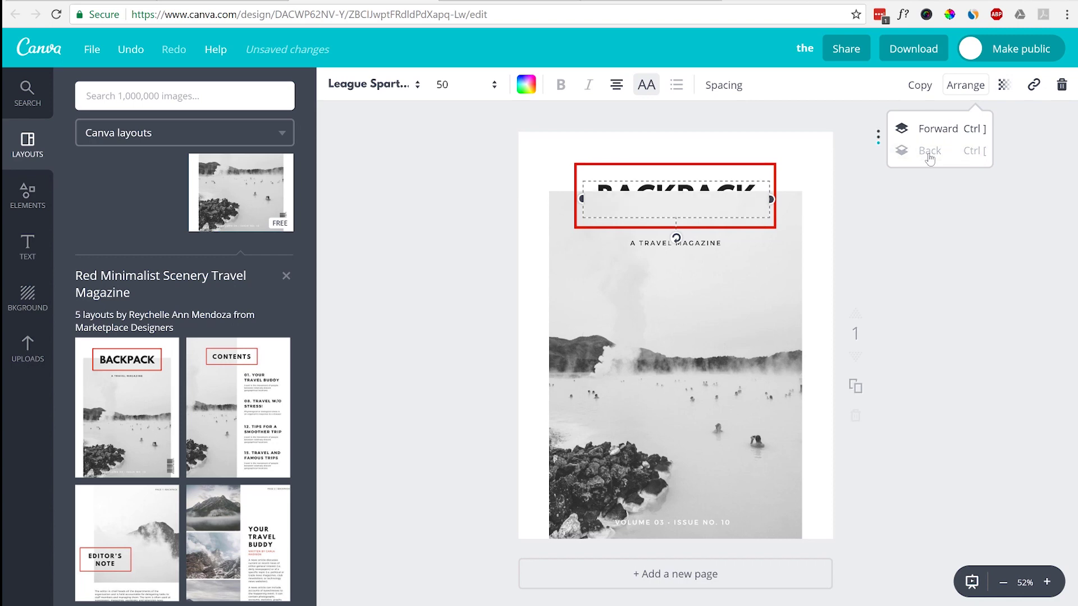
{"action": "left_click", "coordinate": [933, 137]}
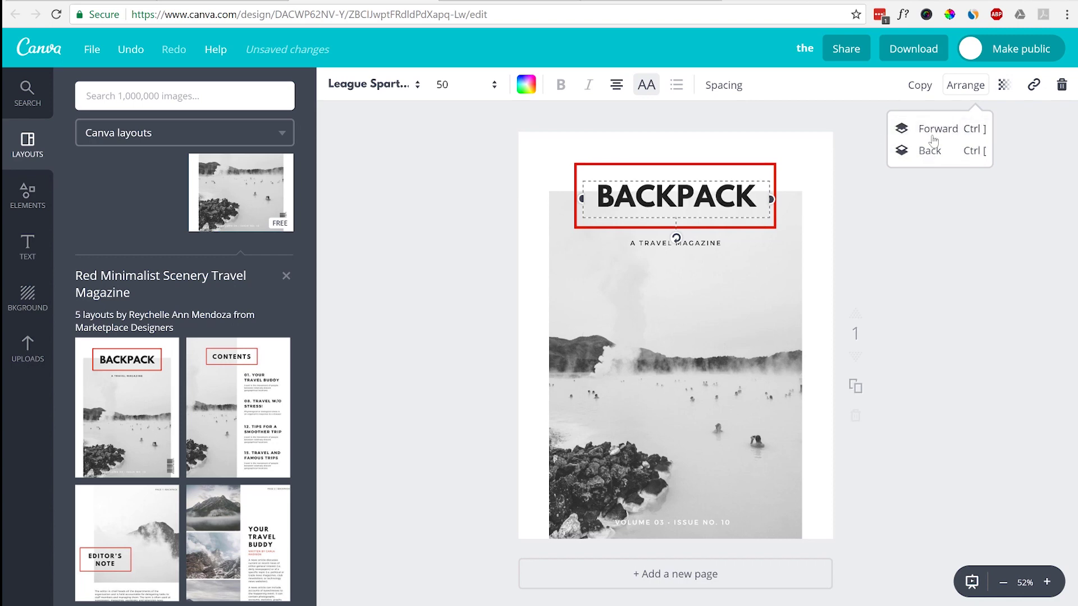
{"action": "left_click", "coordinate": [925, 152]}
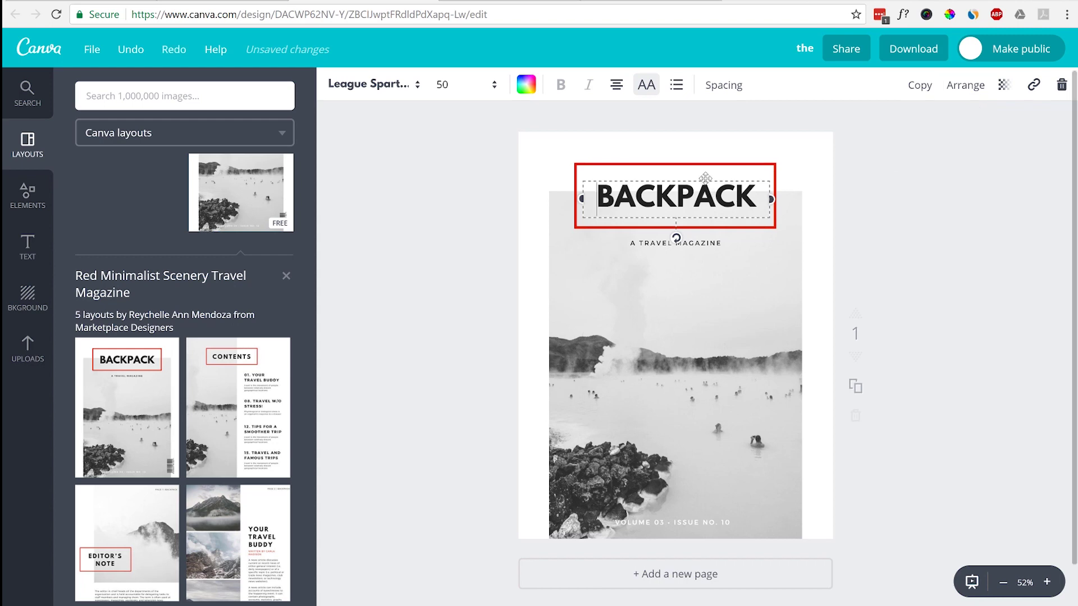
Move the BACKPACK title up over the red frame's upper edge and send the frame one layer back behind it
{"action": "left_click_drag", "start_coordinate": [705, 178], "coordinate": [701, 144]}
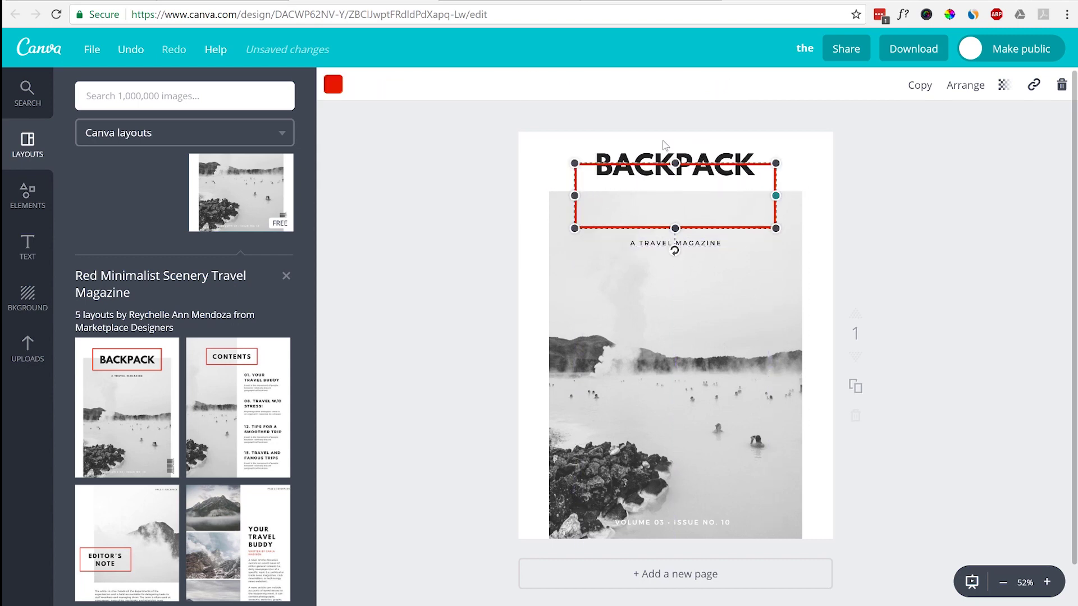
{"action": "left_click", "coordinate": [969, 84]}
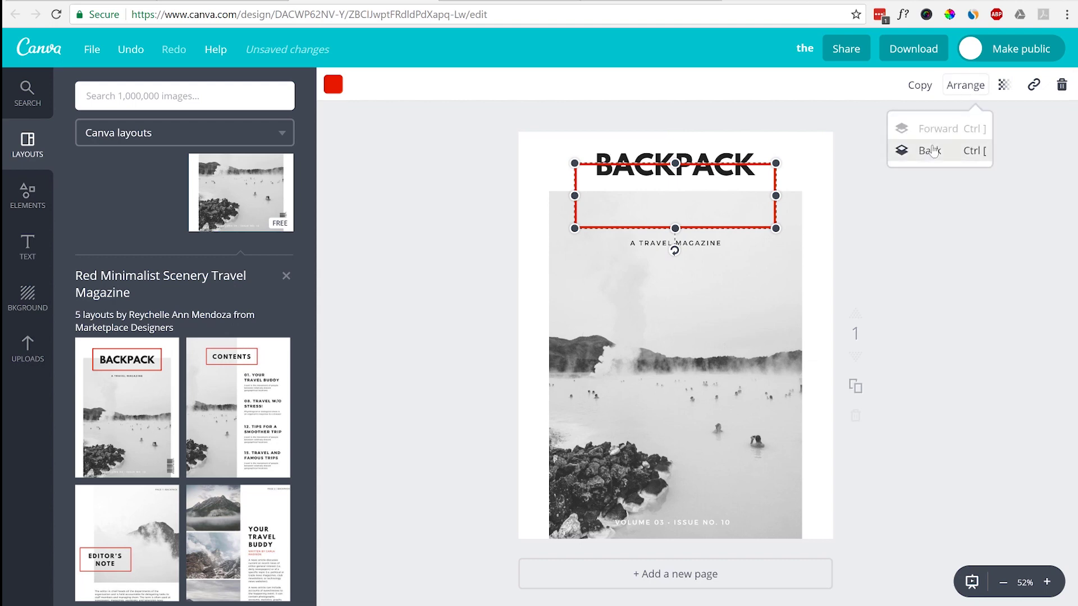
{"action": "left_click", "coordinate": [933, 150]}
{"action": "left_click", "coordinate": [928, 266]}
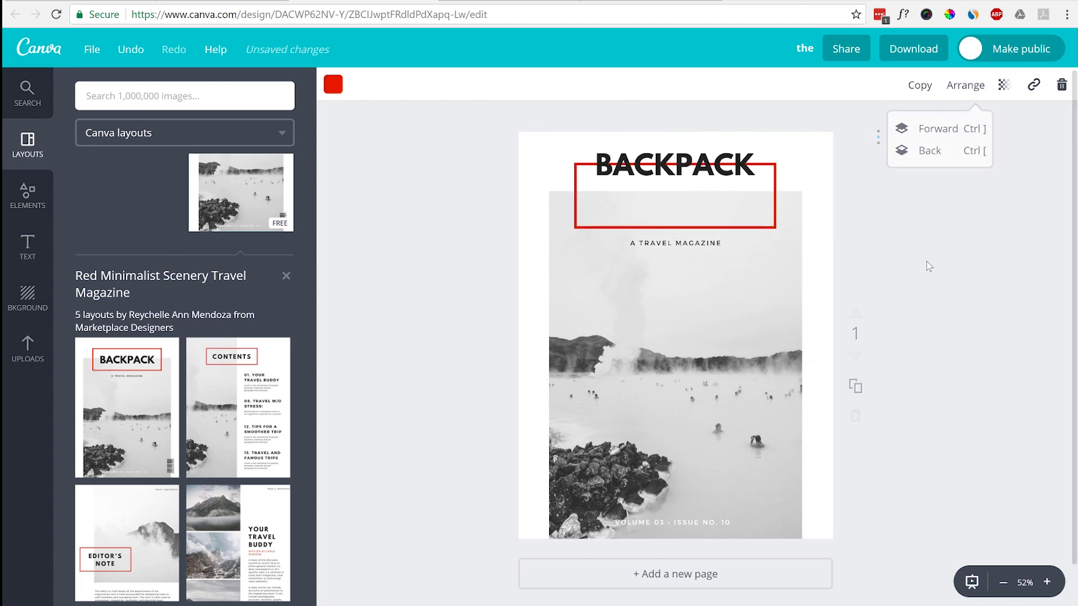
Move the BACKPACK title back down into the middle of the red frame
{"action": "left_click", "coordinate": [746, 164]}
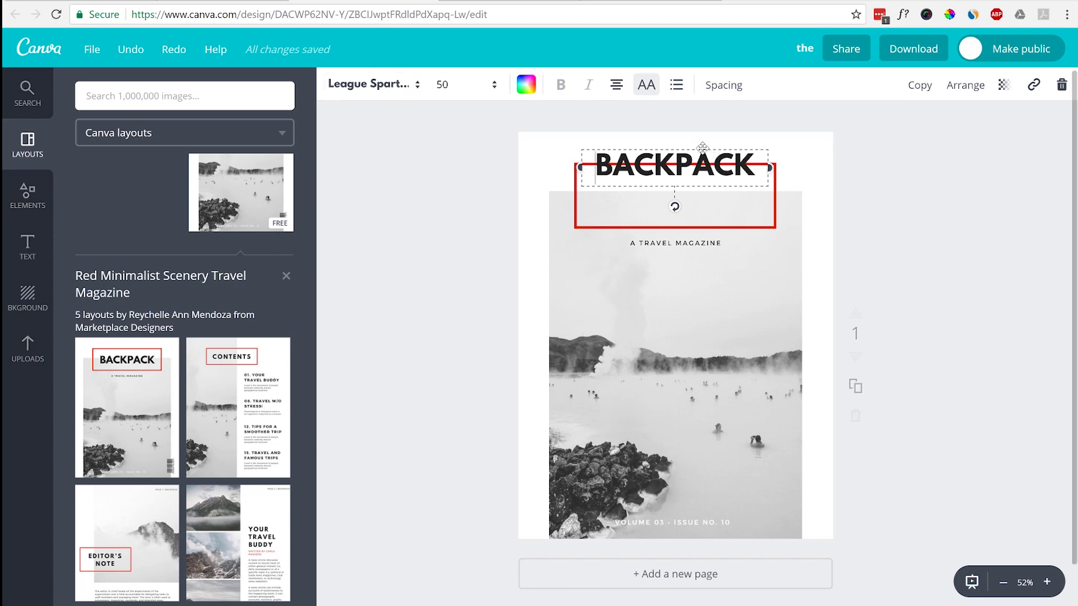
{"action": "left_click_drag", "start_coordinate": [702, 154], "coordinate": [702, 186]}
{"action": "left_click", "coordinate": [937, 228]}
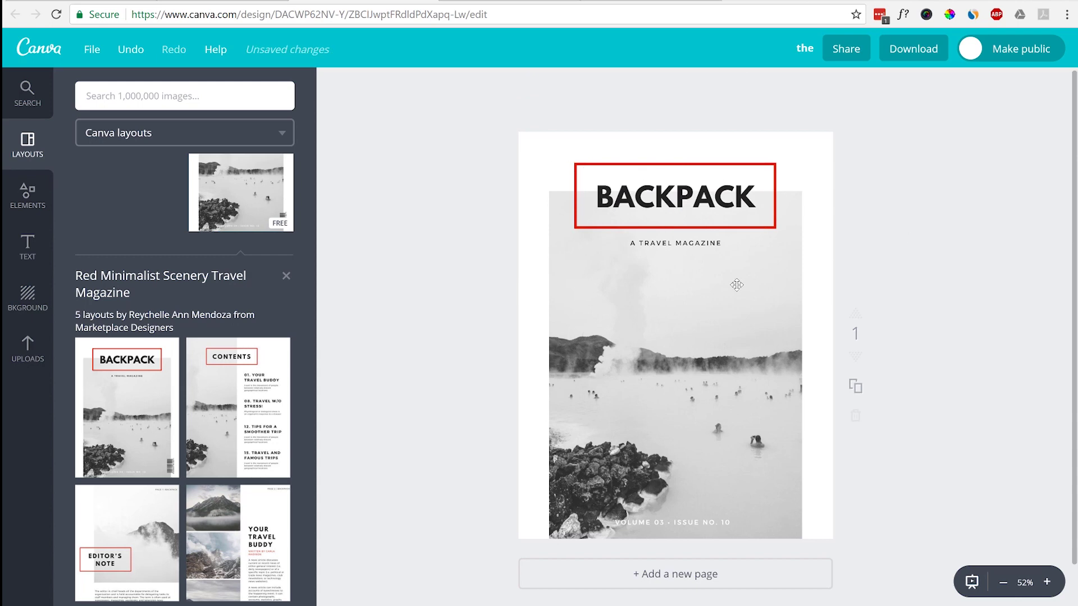
Check the negative feedback blog post, then delete the black-and-white lake photo from the cover's picture frame
{"action": "left_click", "coordinate": [684, 335]}
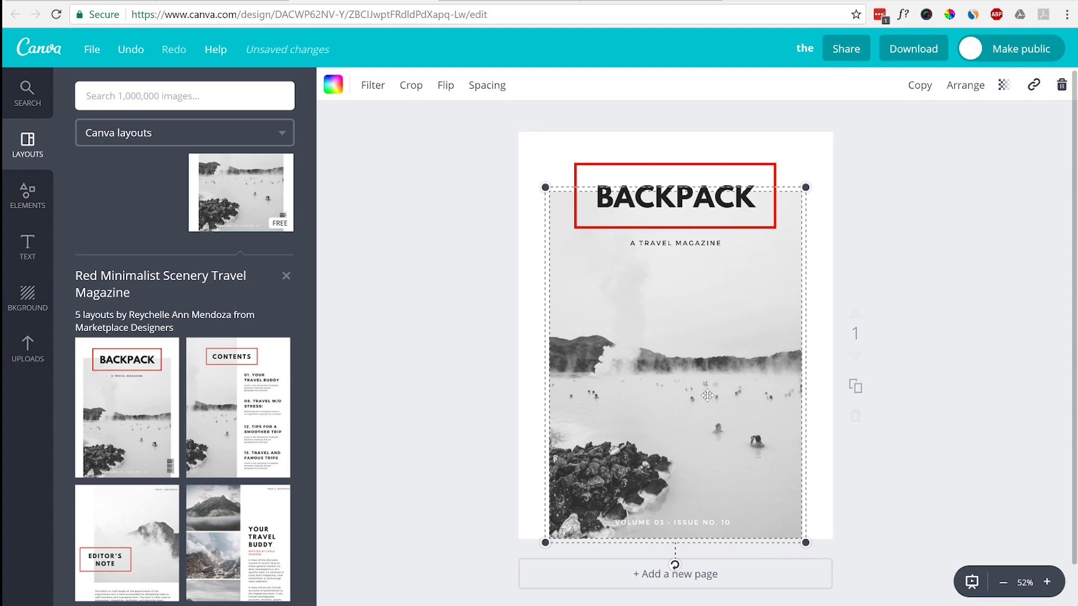
{"action": "left_click", "coordinate": [81, 1]}
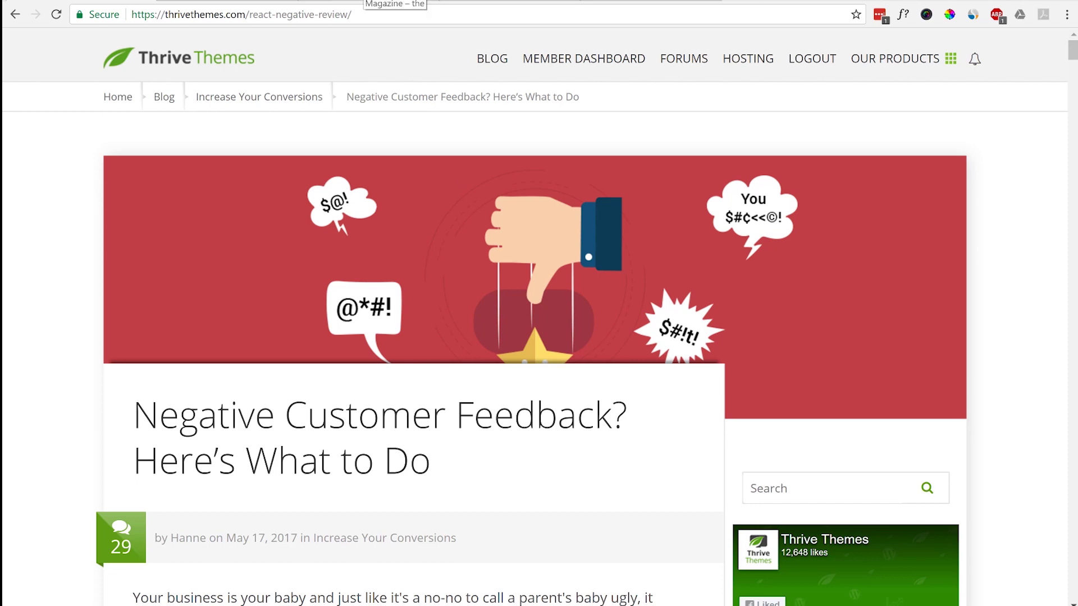
{"action": "left_click", "coordinate": [393, 2]}
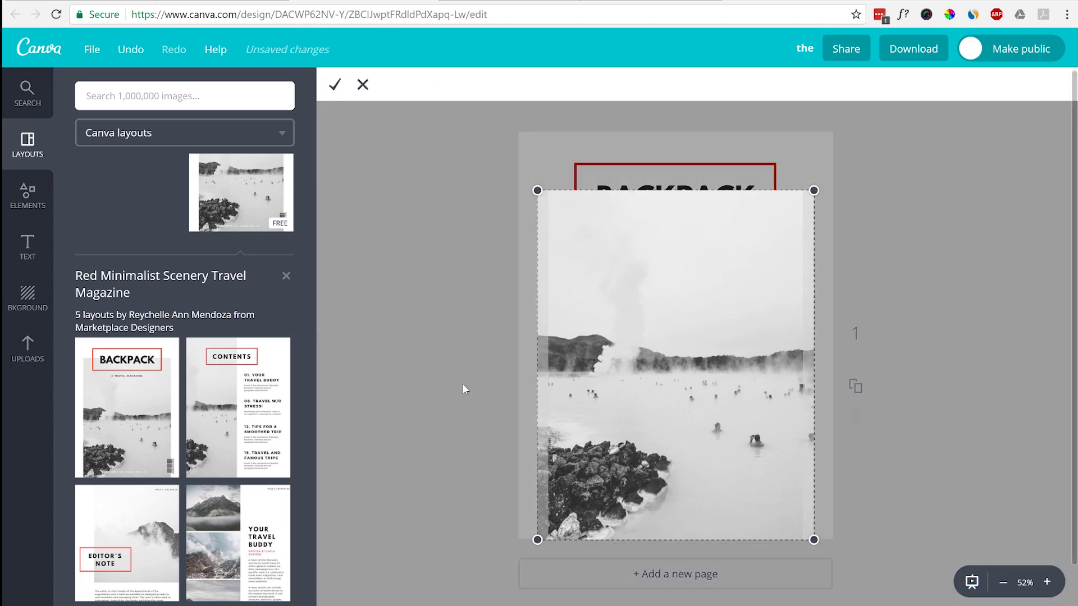
{"action": "left_click", "coordinate": [334, 85]}
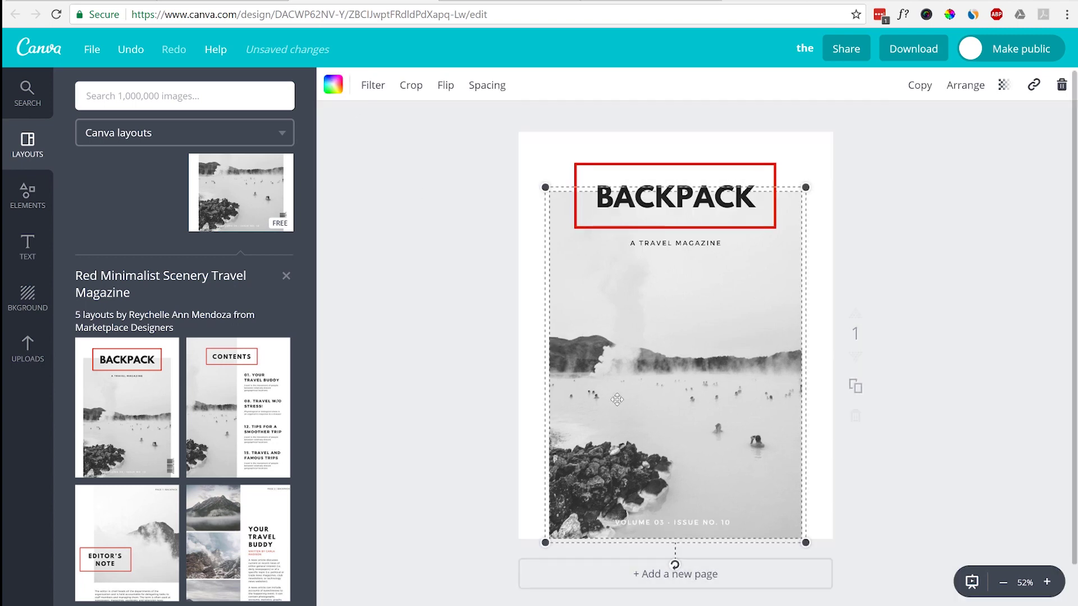
{"action": "key", "text": "Delete"}
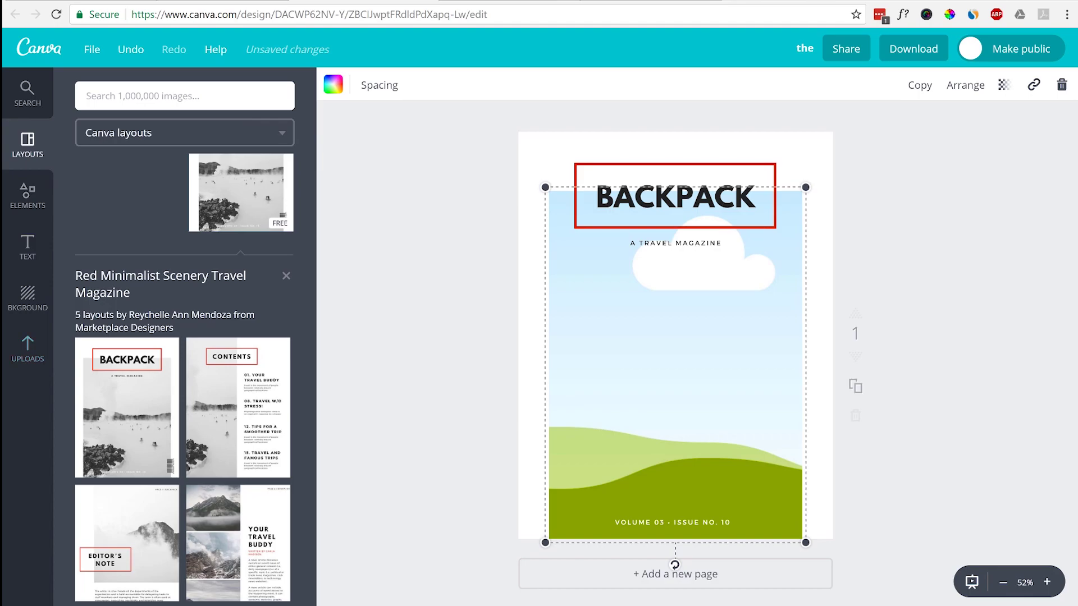
Switch to Pexels, search for "work" photos and open the one of two women at a computer
{"action": "left_click", "coordinate": [645, 1]}
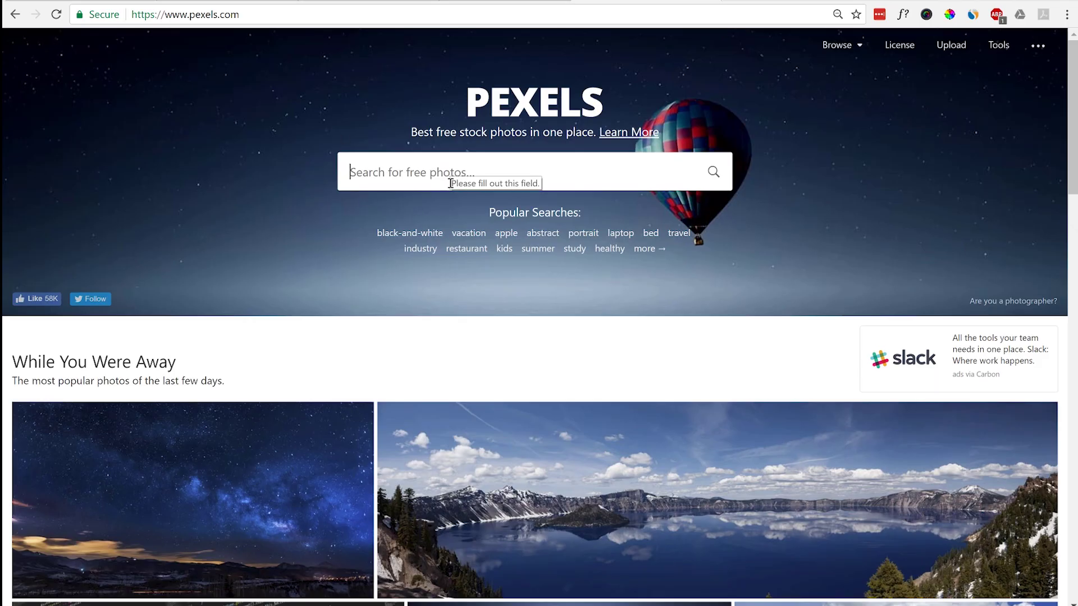
{"action": "type", "text": "work"}
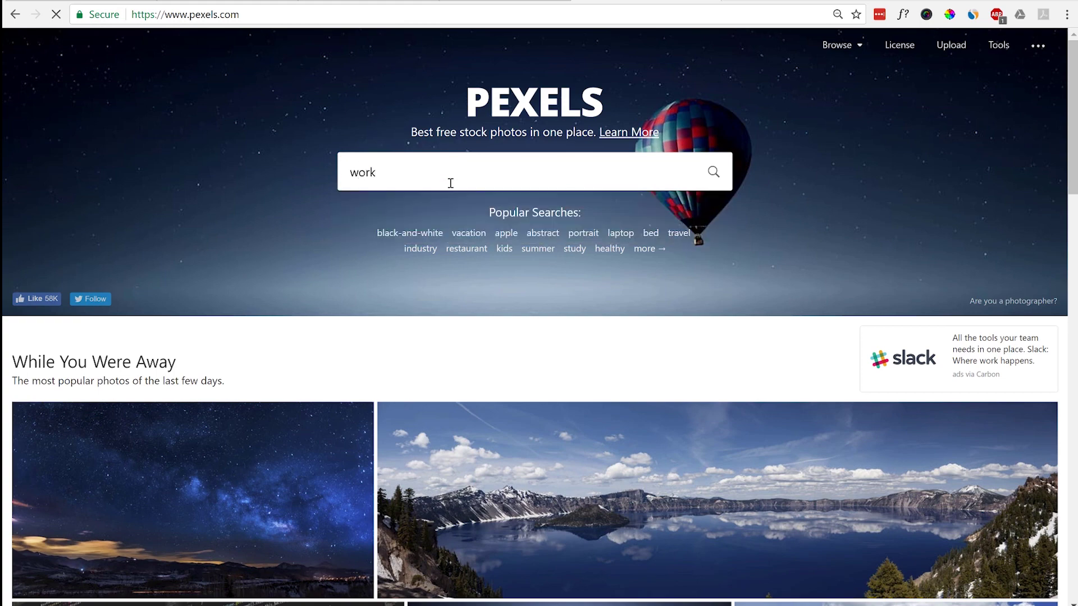
{"action": "key", "text": "Return"}
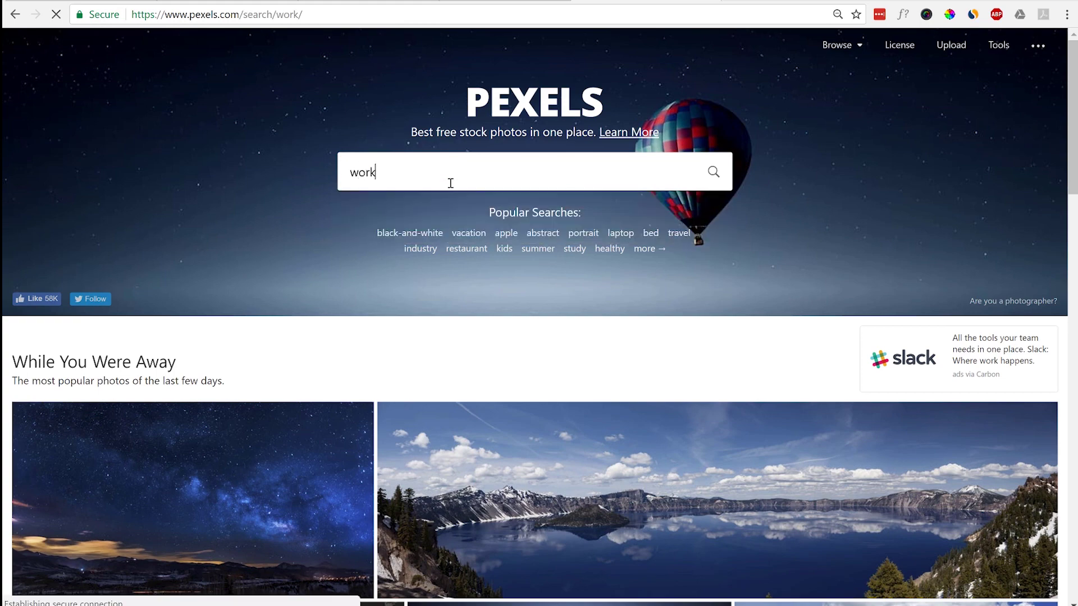
{"action": "scroll", "coordinate": [451, 183], "scroll_direction": "down", "scroll_amount": 10}
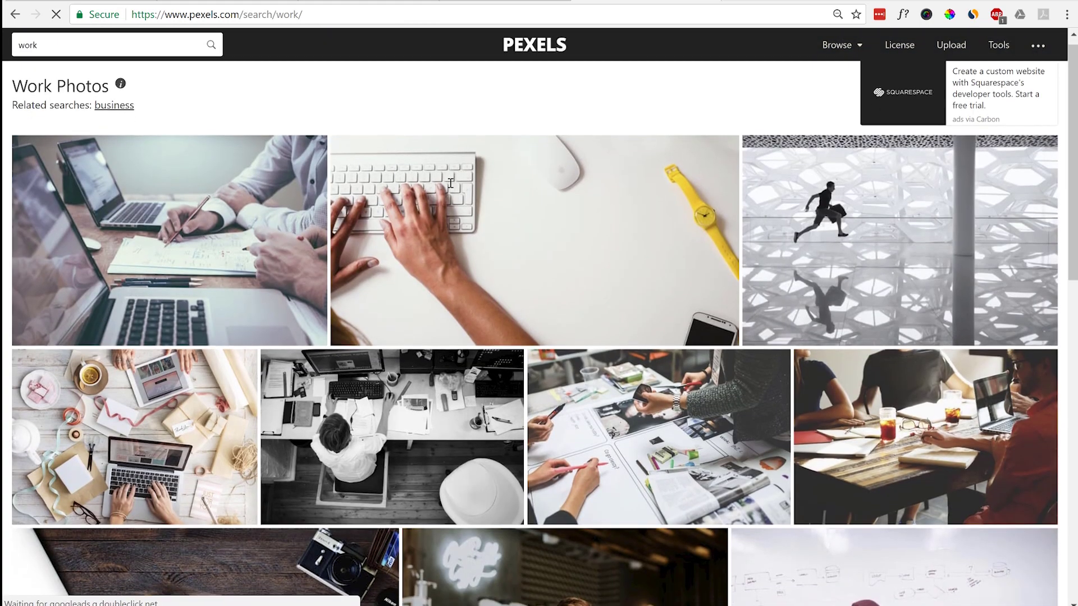
{"action": "scroll", "coordinate": [451, 183], "scroll_direction": "down", "scroll_amount": 10}
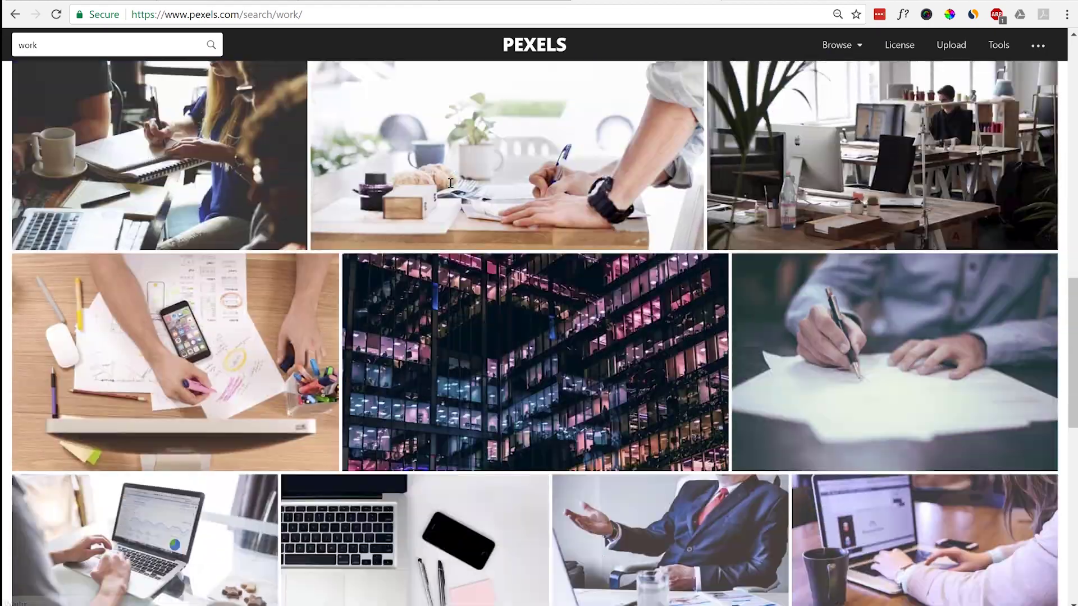
{"action": "scroll", "coordinate": [451, 180], "scroll_direction": "down", "scroll_amount": 7}
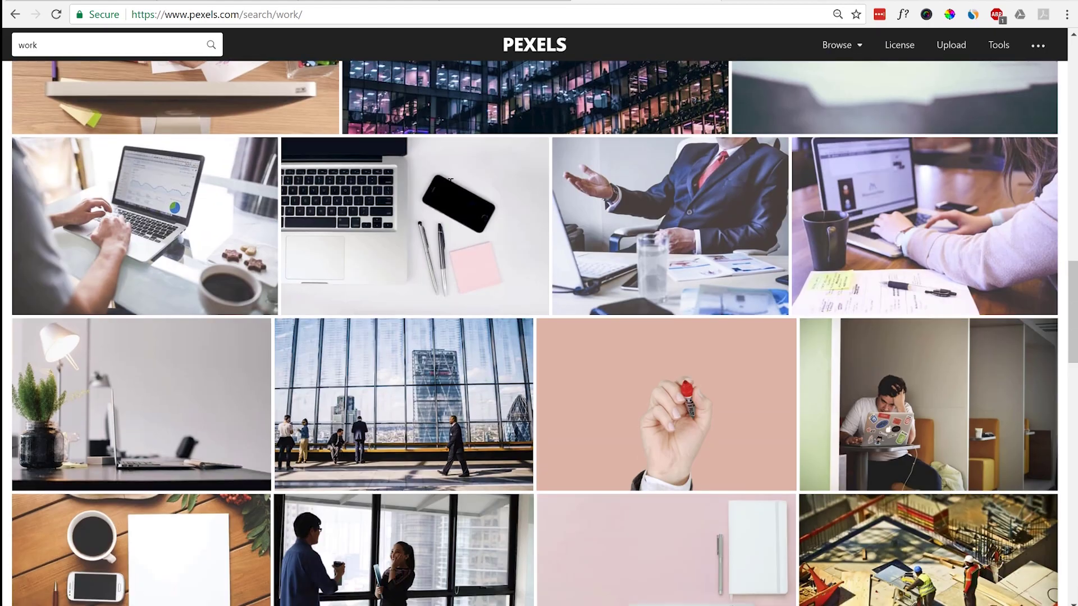
{"action": "scroll", "coordinate": [451, 183], "scroll_direction": "down", "scroll_amount": 7}
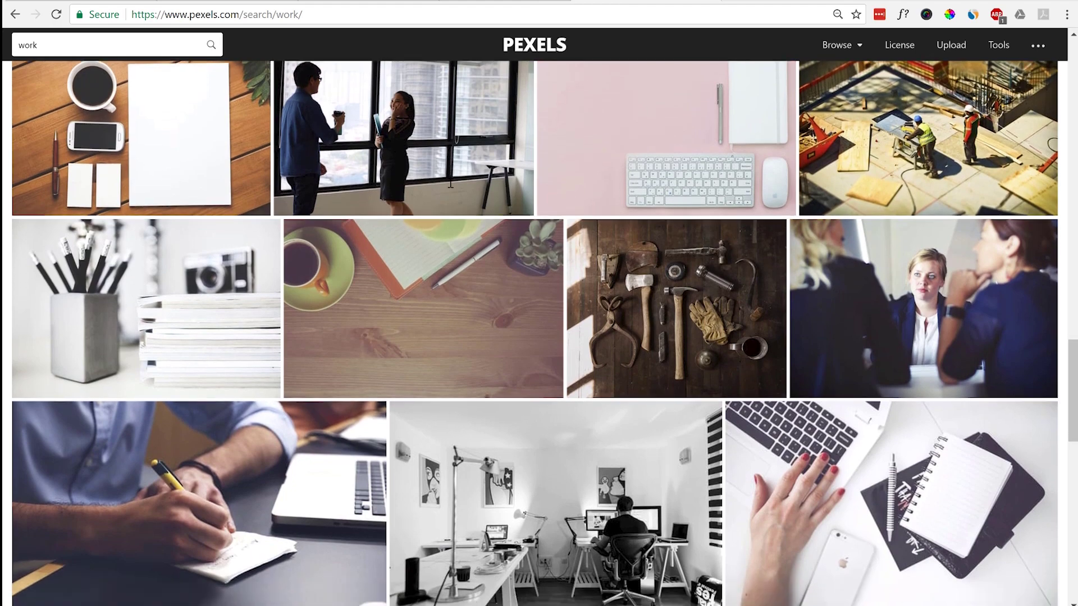
{"action": "scroll", "coordinate": [451, 182], "scroll_direction": "down", "scroll_amount": 9}
{"action": "scroll", "coordinate": [451, 183], "scroll_direction": "up", "scroll_amount": 4}
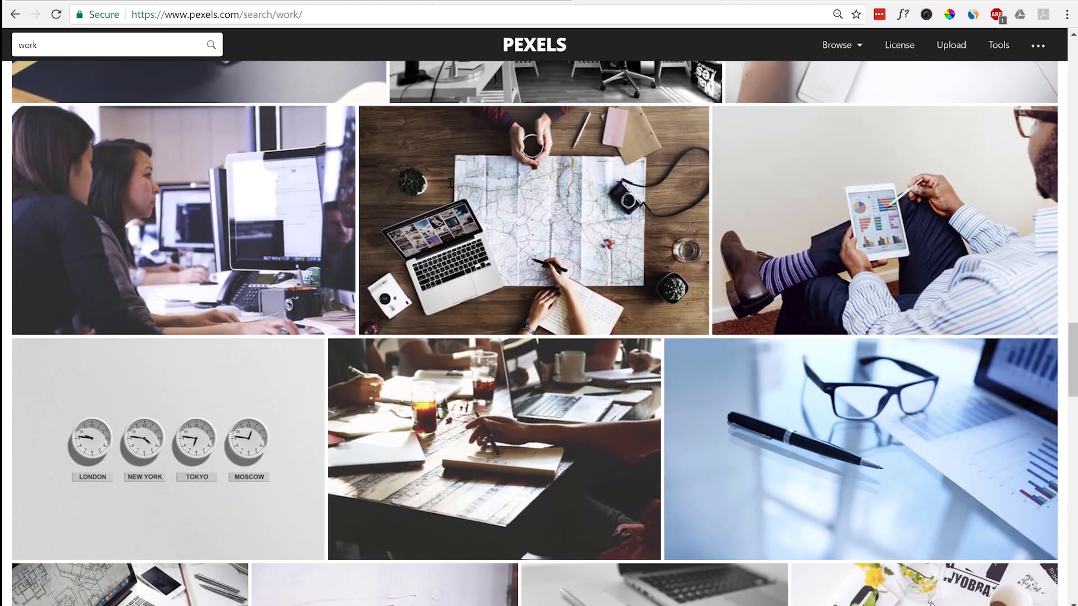
{"action": "left_click", "coordinate": [239, 217]}
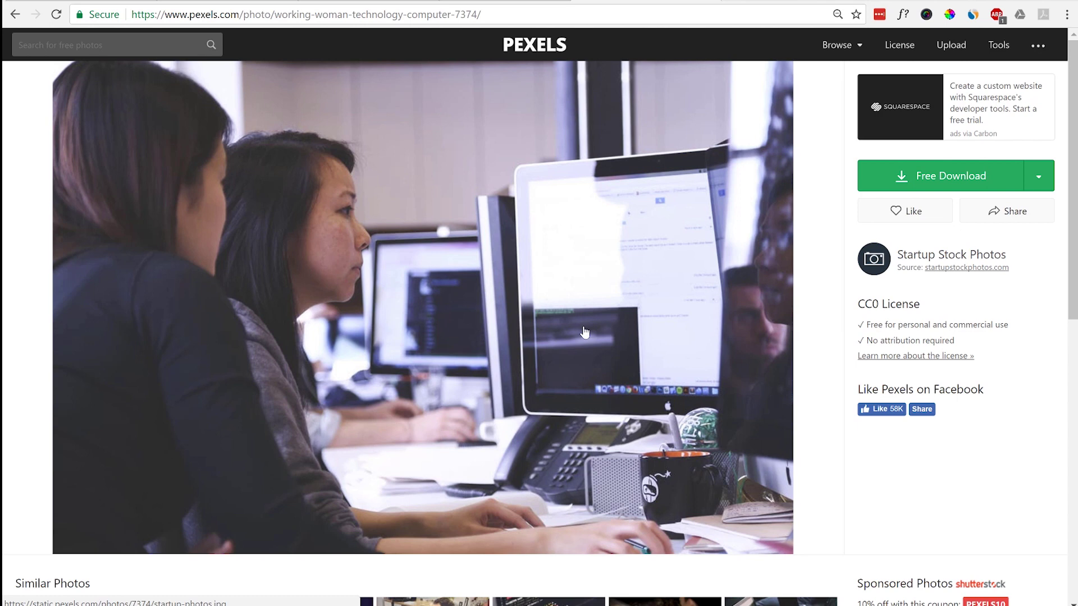
Download the photo of the two women in the Medium (1280 x 853) size
{"action": "left_click", "coordinate": [1038, 175]}
{"action": "left_click", "coordinate": [419, 255]}
{"action": "left_click", "coordinate": [1038, 175]}
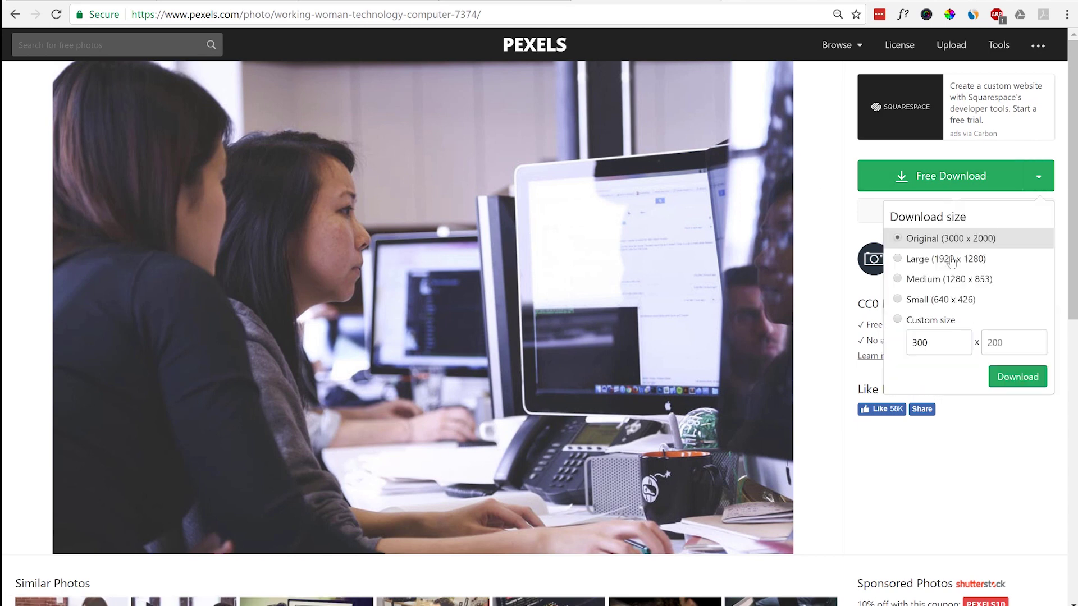
{"action": "left_click", "coordinate": [908, 279]}
{"action": "left_click", "coordinate": [1019, 389]}
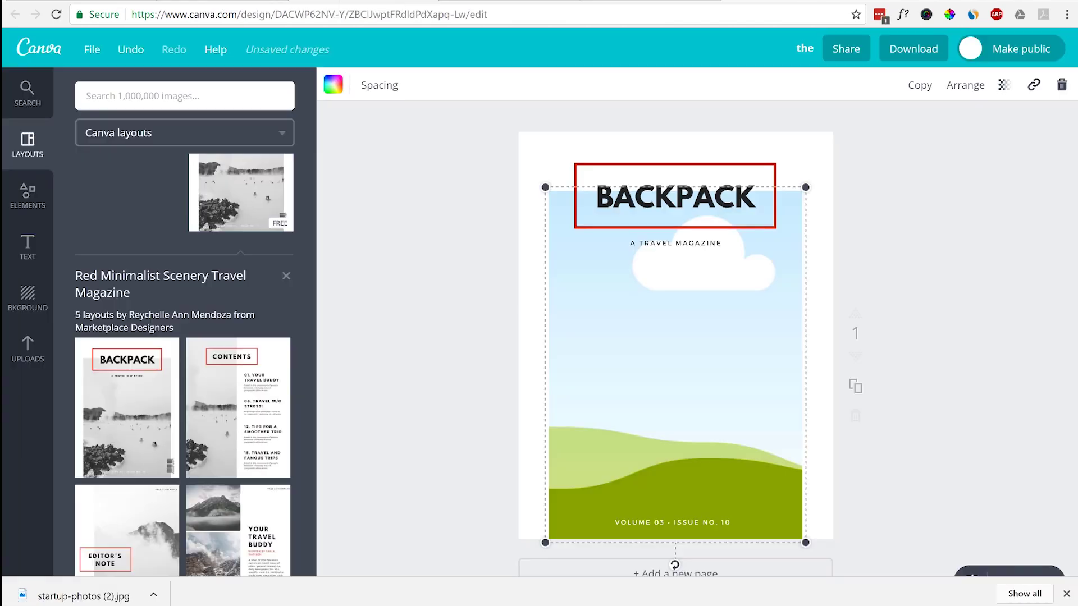
Switch back to Canva, upload the downloaded office photo and place it in the cover's empty picture frame
{"action": "left_click", "coordinate": [370, 1]}
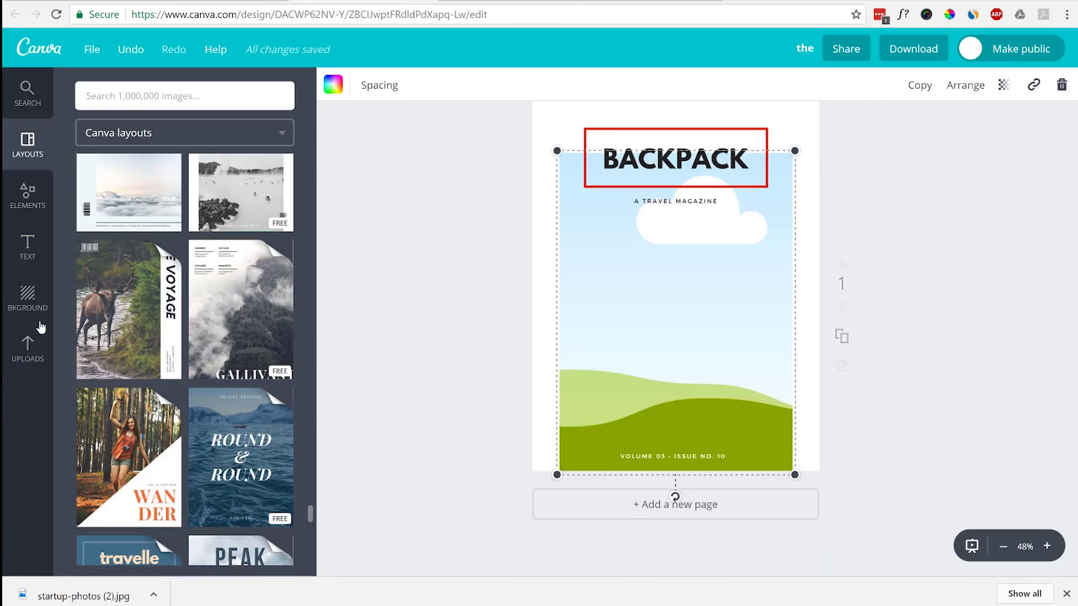
{"action": "left_click", "coordinate": [30, 354]}
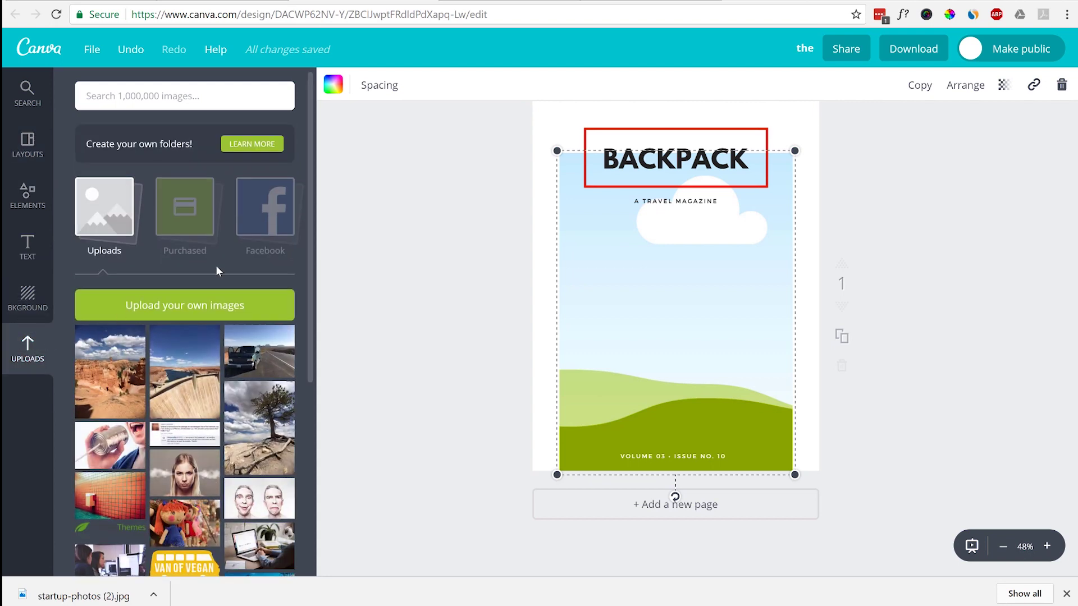
{"action": "left_click", "coordinate": [204, 306]}
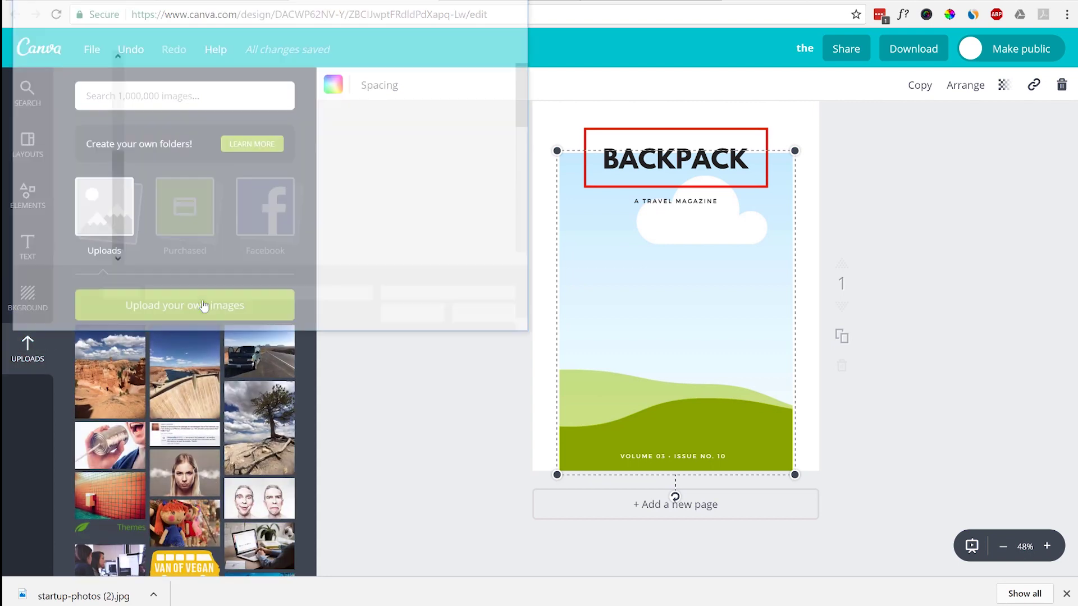
{"action": "scroll", "coordinate": [505, 163], "scroll_direction": "down", "scroll_amount": 5}
{"action": "left_click", "coordinate": [459, 179]}
{"action": "left_click", "coordinate": [409, 318]}
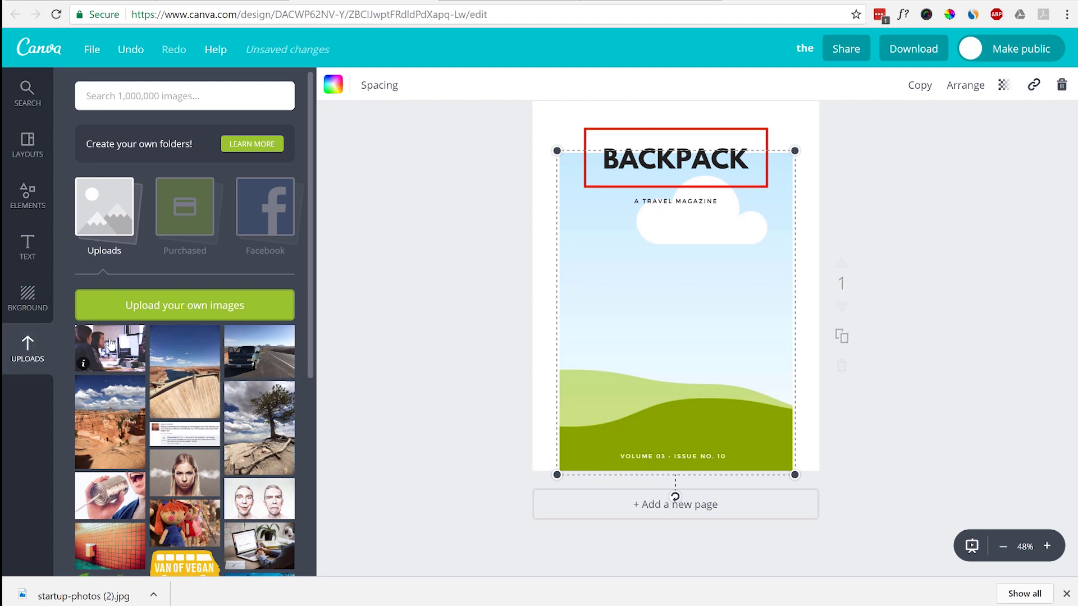
{"action": "left_click_drag", "start_coordinate": [111, 345], "coordinate": [657, 311]}
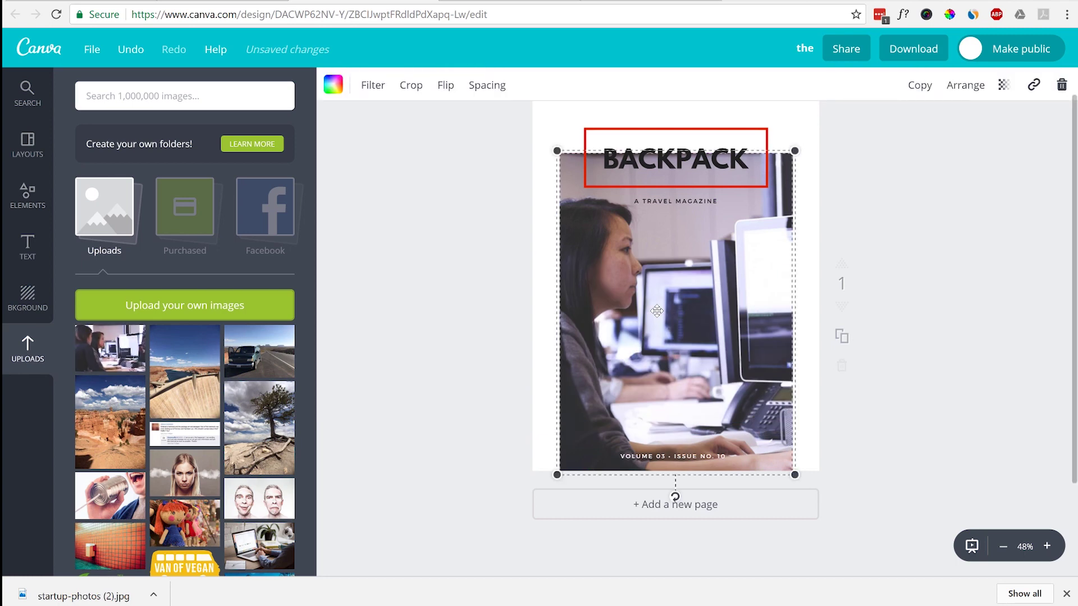
Adjust the office photo's crop by shifting it left and enlarging it slightly, keeping the second woman and the monitors in frame
{"action": "double_click", "coordinate": [657, 311]}
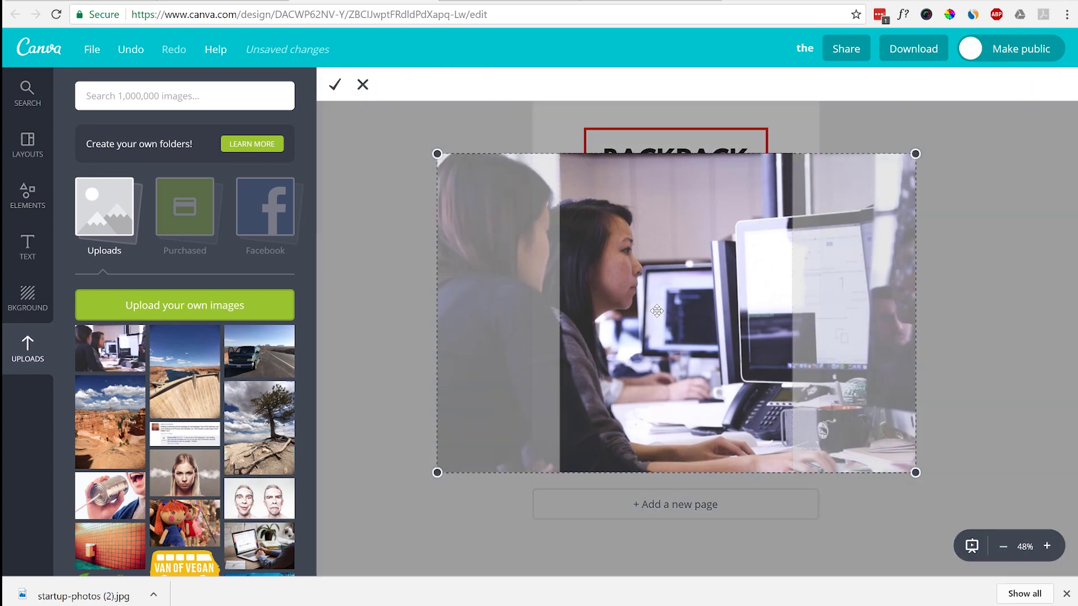
{"action": "left_click_drag", "start_coordinate": [657, 311], "coordinate": [619, 312]}
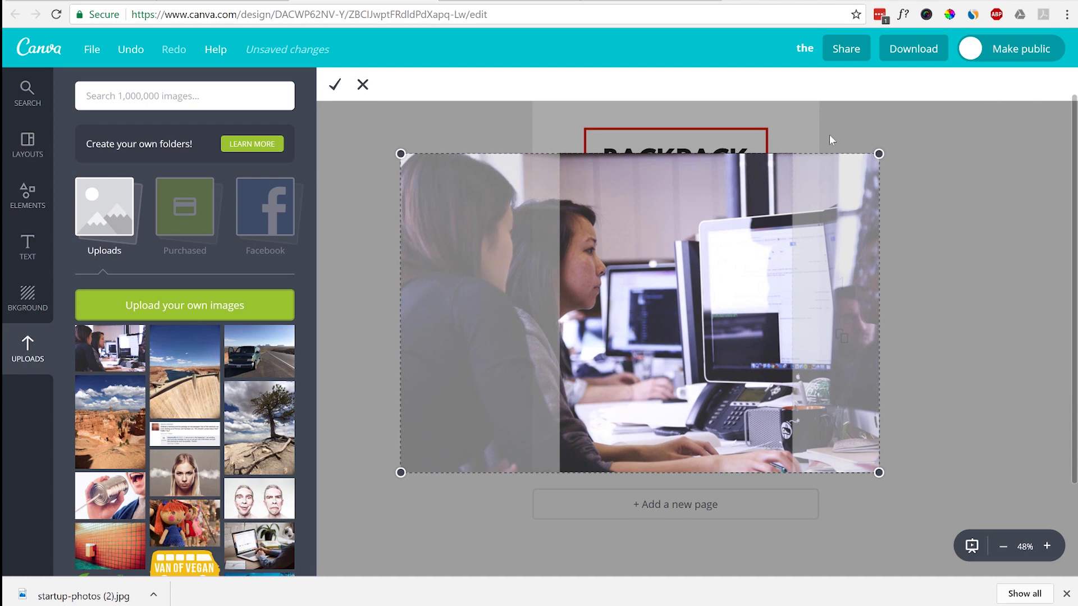
{"action": "left_click_drag", "start_coordinate": [873, 158], "coordinate": [883, 133]}
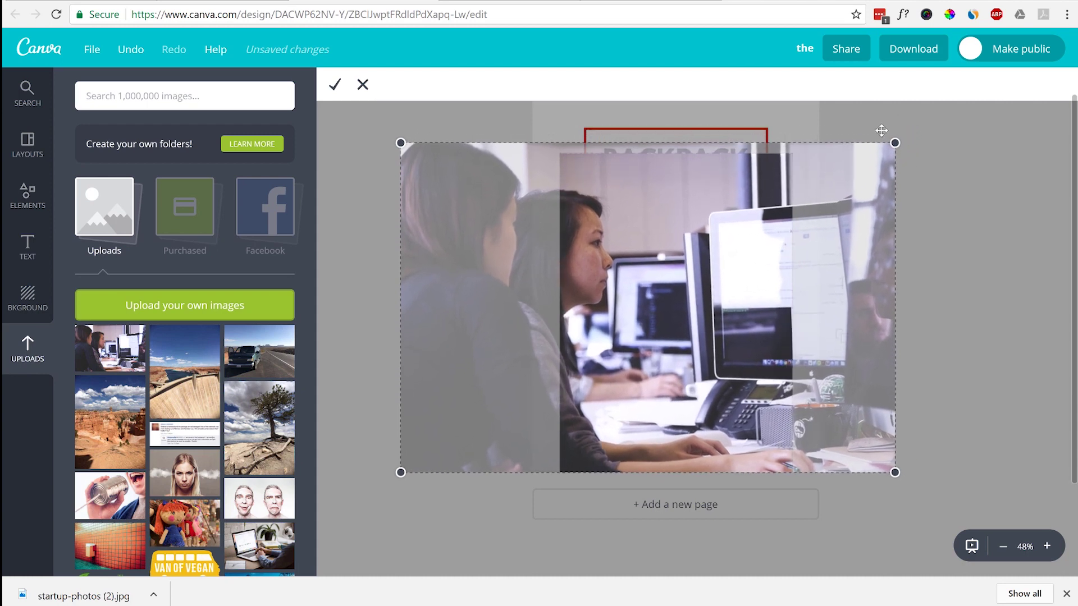
{"action": "left_click_drag", "start_coordinate": [718, 232], "coordinate": [724, 234]}
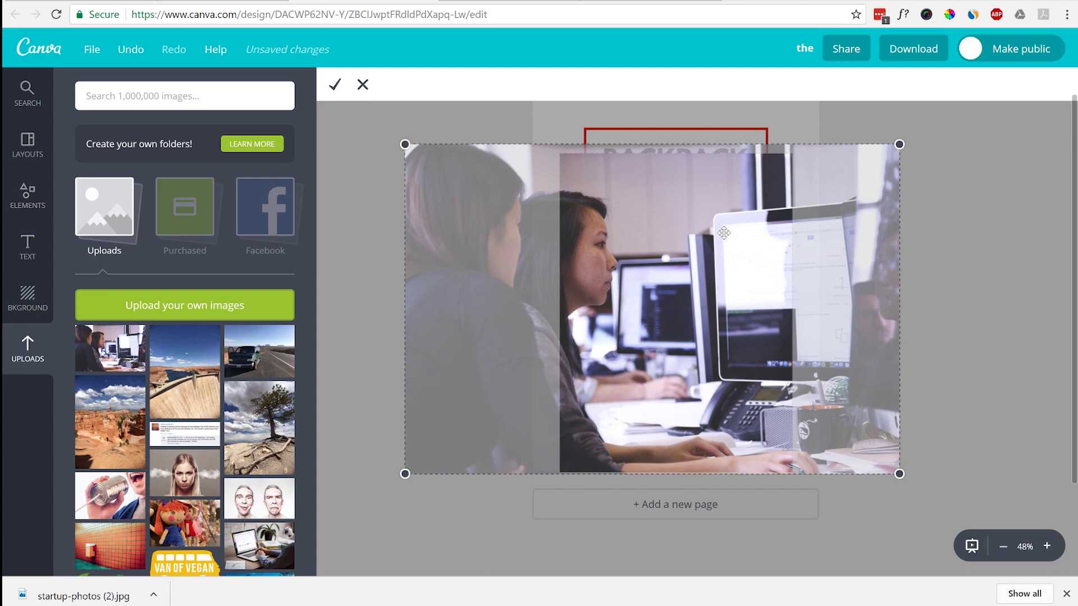
{"action": "left_click", "coordinate": [333, 86]}
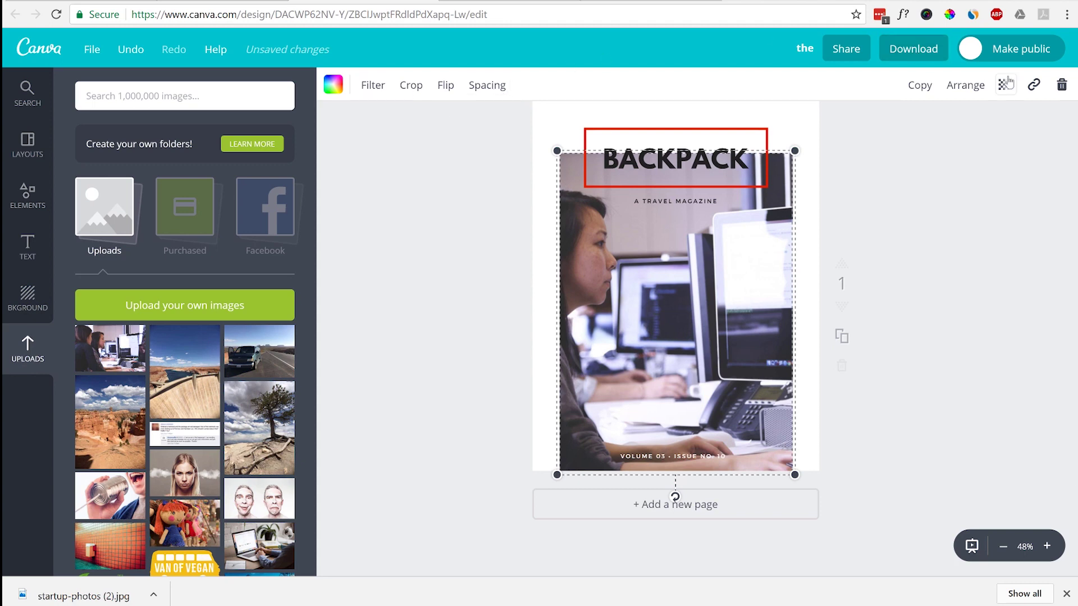
Browse the filter presets for the cover photo and turn it black and white with a saturation of -100
{"action": "left_click", "coordinate": [370, 90]}
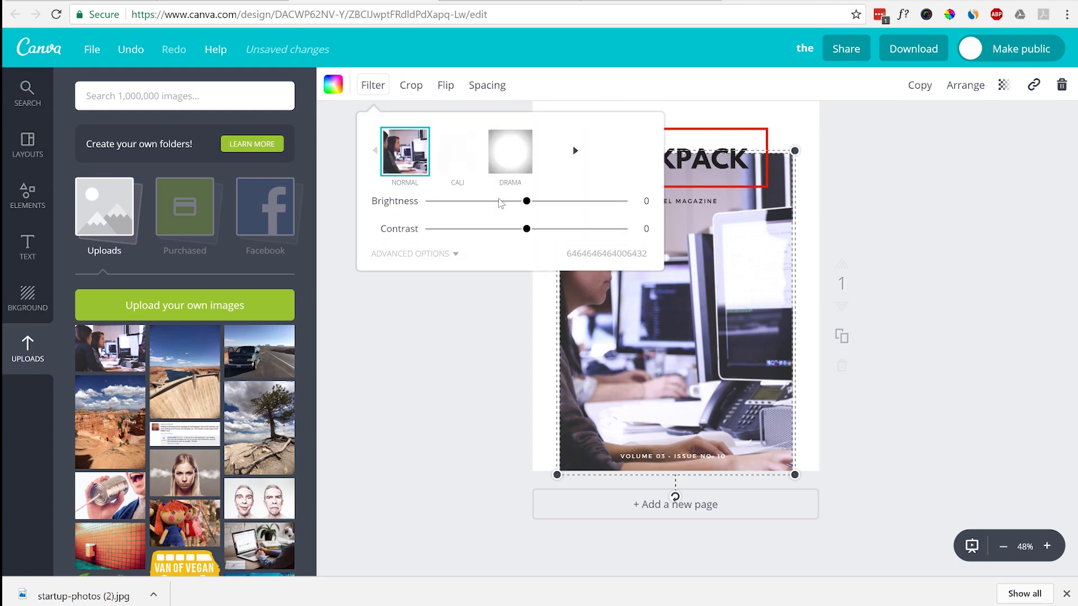
{"action": "left_click", "coordinate": [434, 256]}
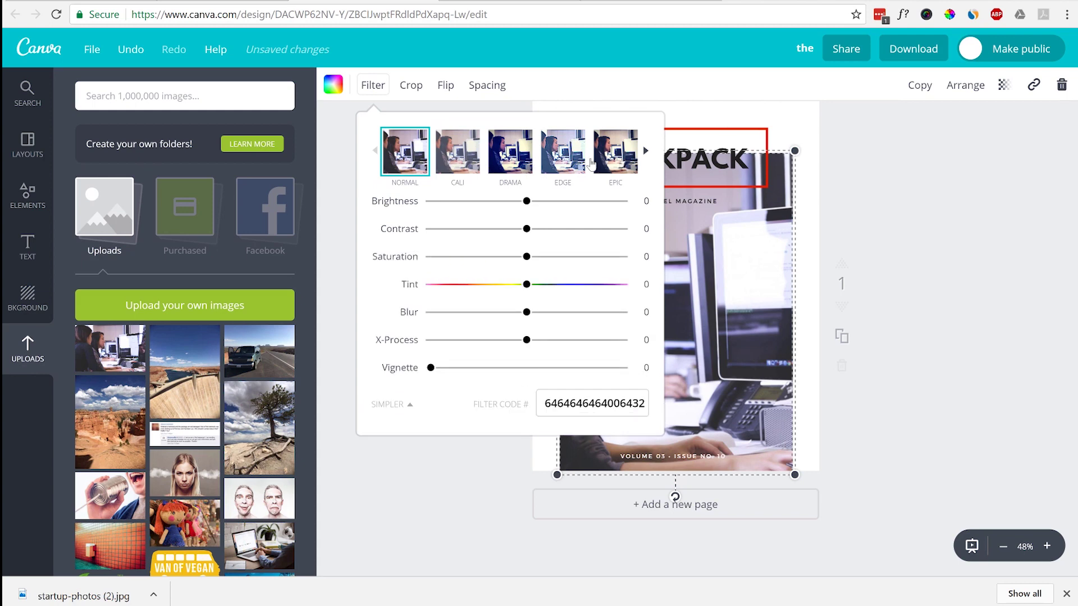
{"action": "left_click", "coordinate": [646, 152]}
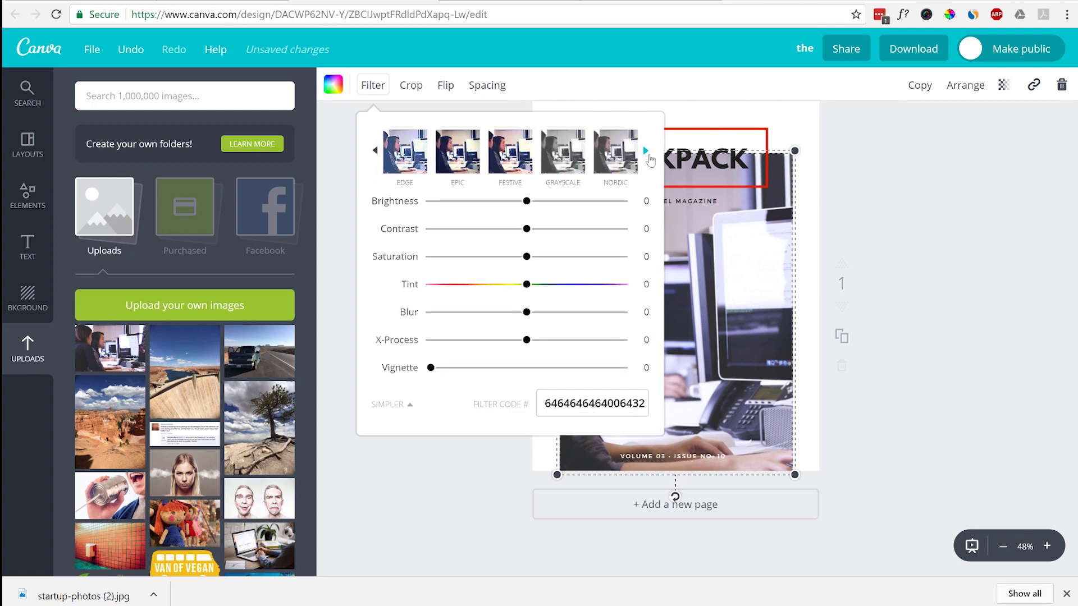
{"action": "left_click", "coordinate": [646, 152]}
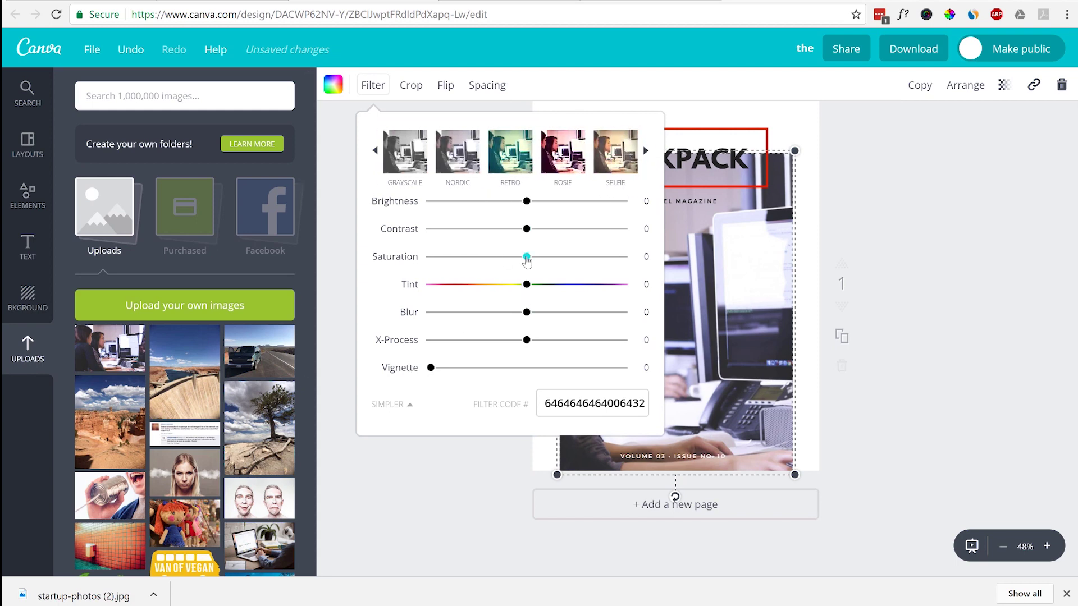
{"action": "left_click_drag", "start_coordinate": [525, 258], "coordinate": [398, 275]}
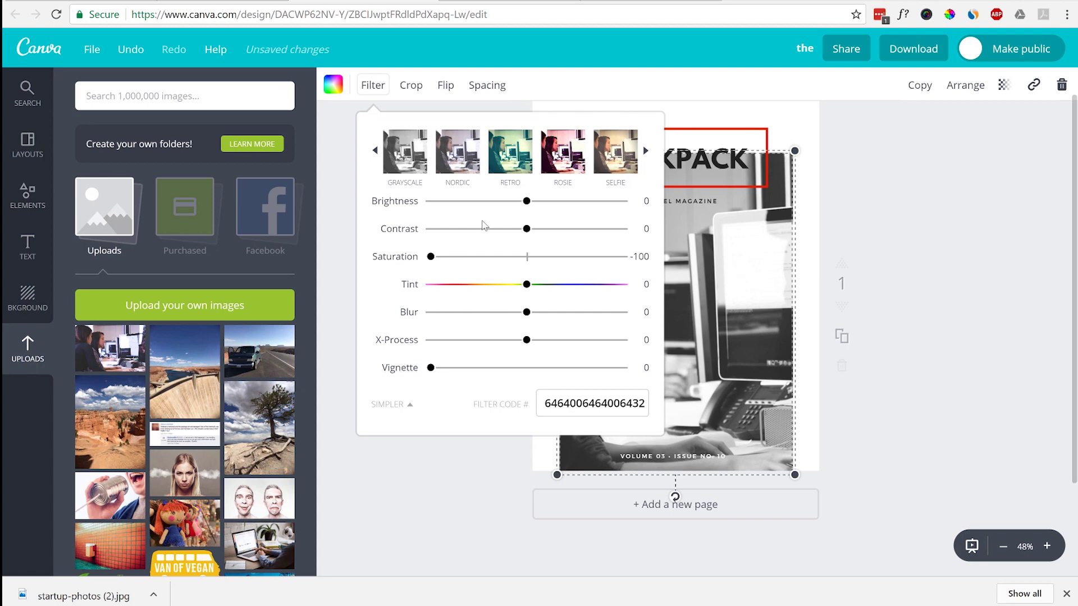
{"action": "left_click", "coordinate": [439, 504]}
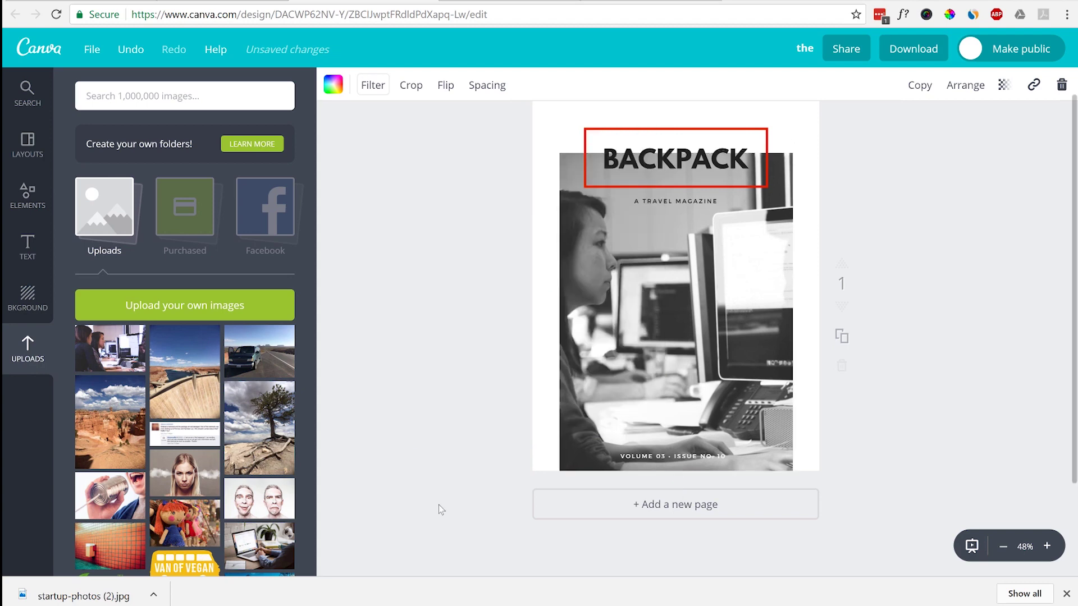
{"action": "left_click", "coordinate": [728, 272]}
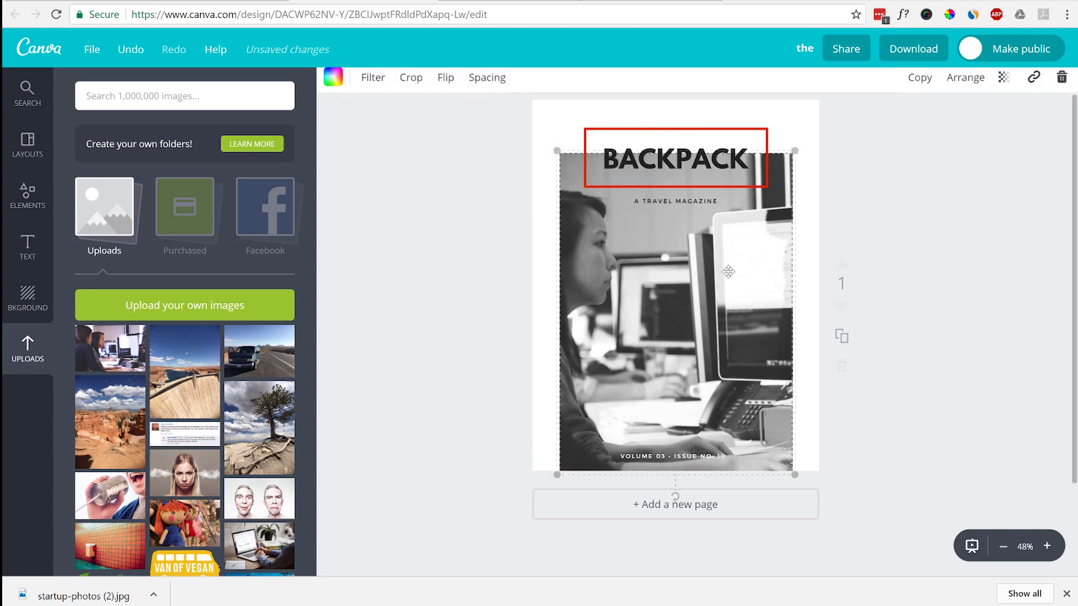
Fade the black-and-white cover photo by lowering its transparency setting so the title stands out against it
{"action": "left_click", "coordinate": [1004, 86]}
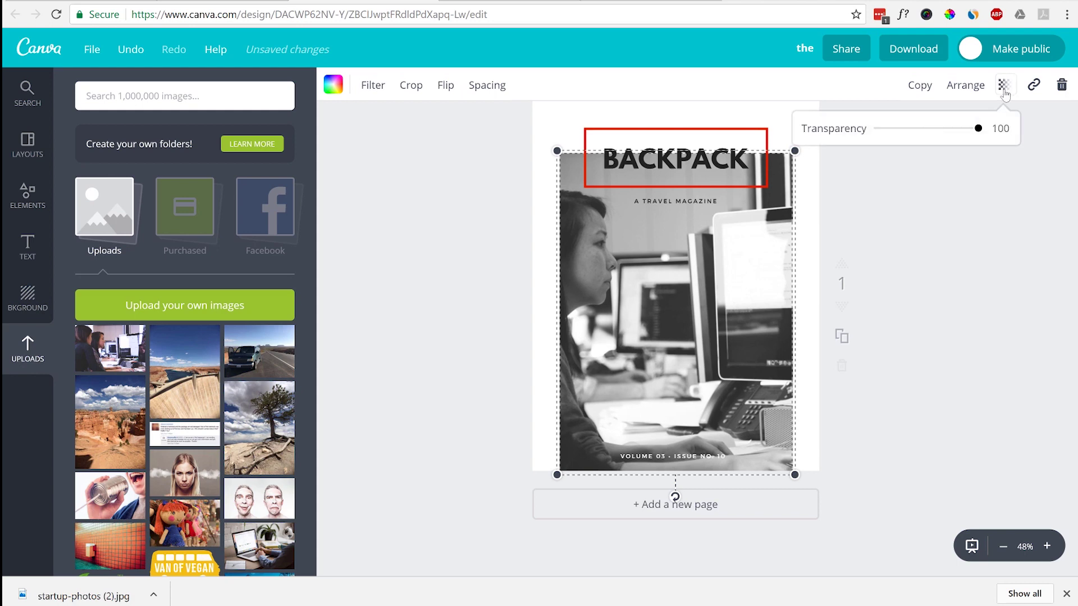
{"action": "left_click_drag", "start_coordinate": [976, 132], "coordinate": [921, 141]}
{"action": "left_click", "coordinate": [926, 276]}
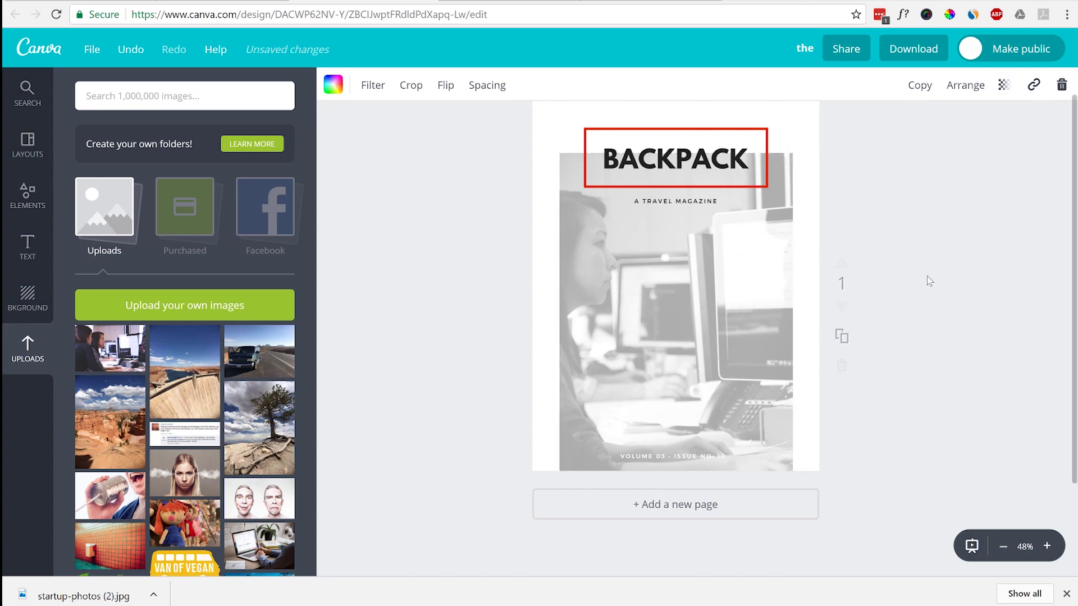
Replace the BACKPACK title with "NEGATIVE FEEDBACK" and set its font size to 42
{"action": "double_click", "coordinate": [679, 164]}
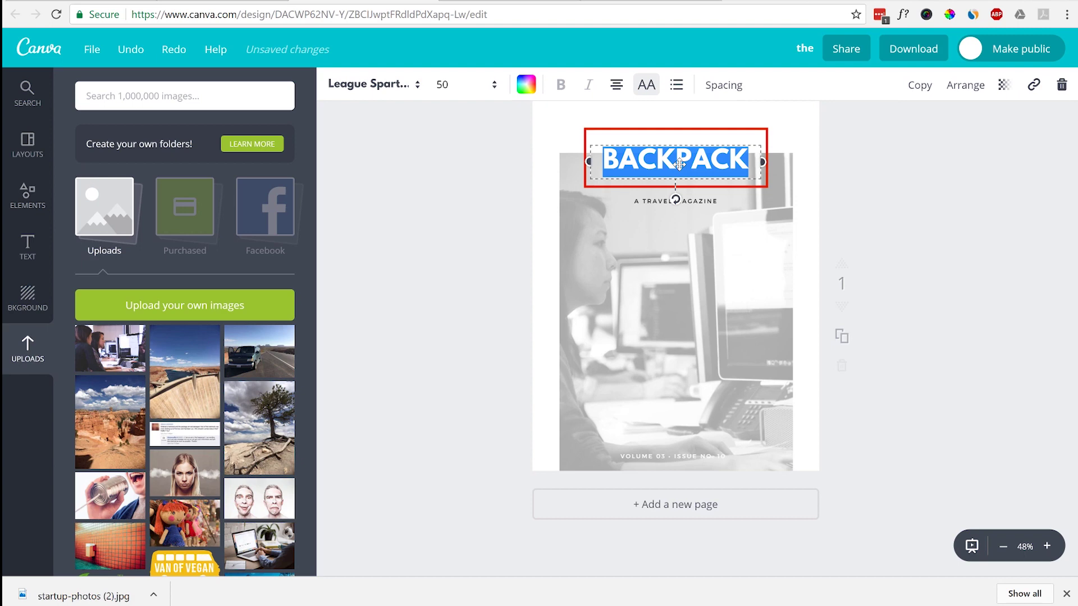
{"action": "type", "text": "NEGATIVE FEEDBACK"}
{"action": "key", "text": "ctrl+a"}
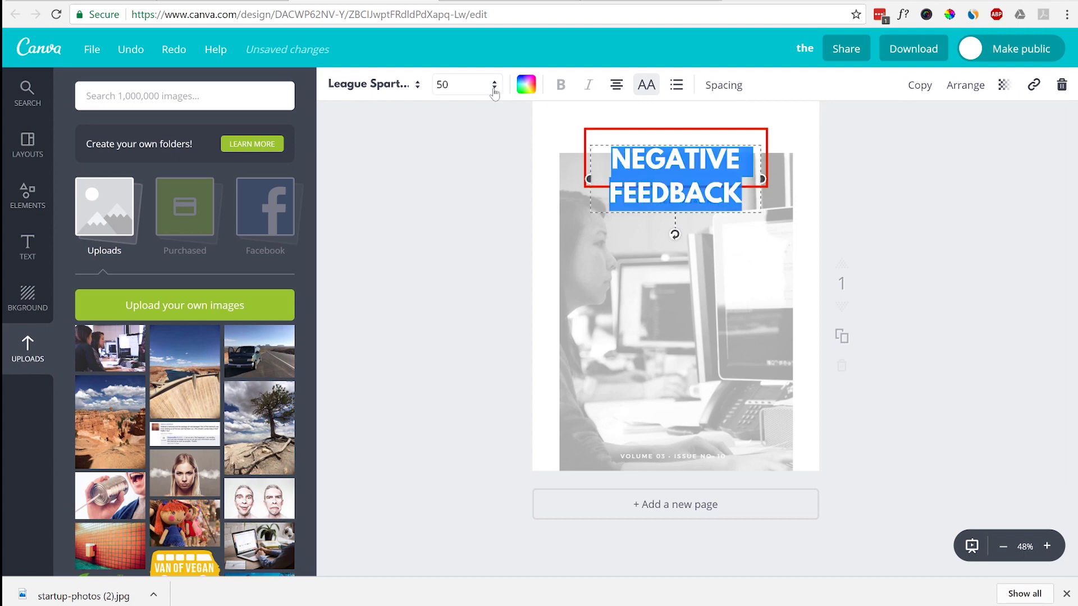
{"action": "left_click", "coordinate": [494, 92]}
{"action": "left_click", "coordinate": [447, 247]}
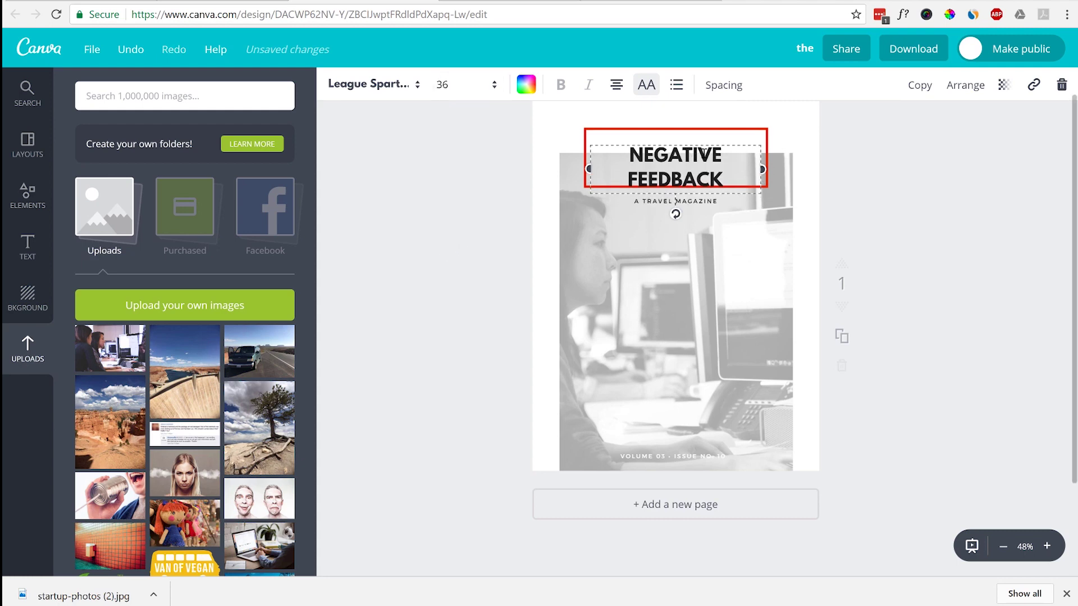
{"action": "key", "text": "Up"}
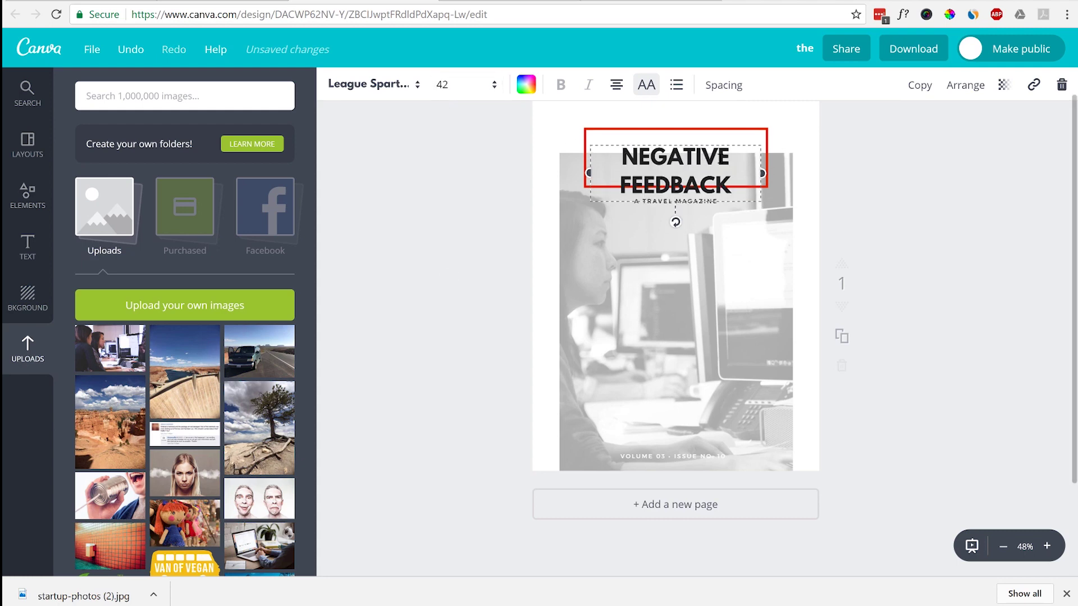
Move the two-line title up into the red frame, extend the frame's lower edge slightly and center the title inside it
{"action": "left_click_drag", "start_coordinate": [717, 141], "coordinate": [718, 131]}
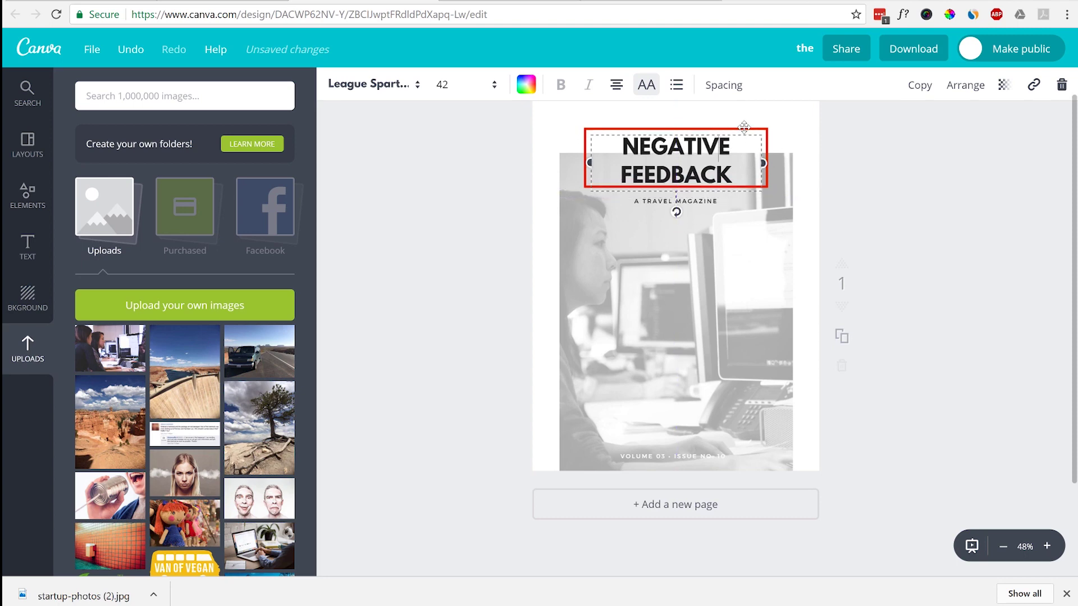
{"action": "left_click", "coordinate": [948, 188]}
{"action": "left_click", "coordinate": [739, 185]}
{"action": "left_click", "coordinate": [584, 144]}
{"action": "left_click_drag", "start_coordinate": [675, 188], "coordinate": [675, 193]}
{"action": "left_click", "coordinate": [696, 174]}
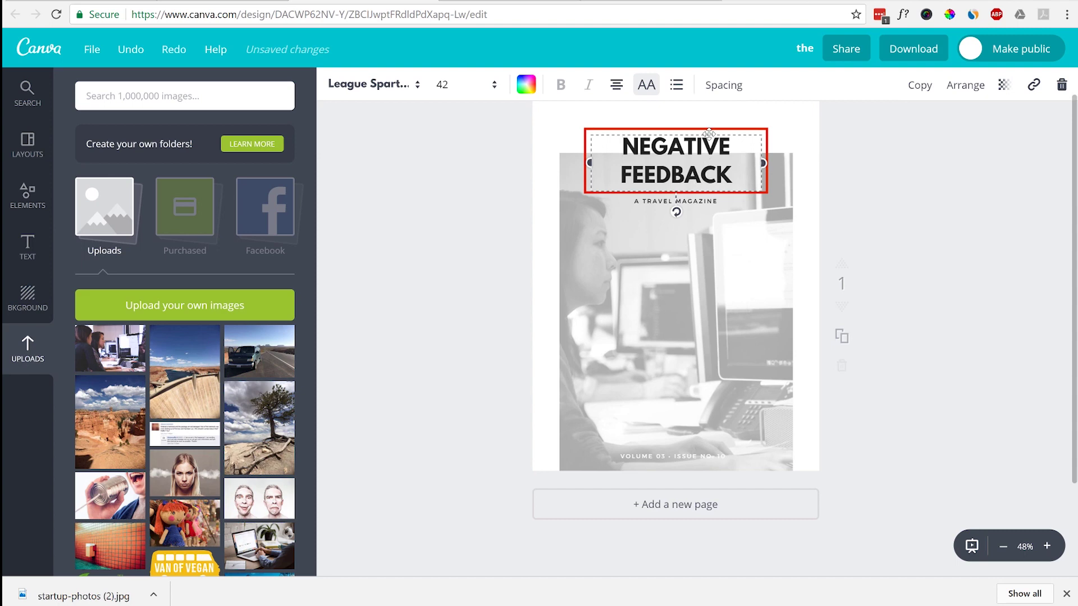
{"action": "mouse_move", "coordinate": [710, 141]}
{"action": "left_mouse_down"}
{"action": "mouse_move", "coordinate": [710, 151]}
{"action": "mouse_move", "coordinate": [710, 137]}
{"action": "left_mouse_up"}
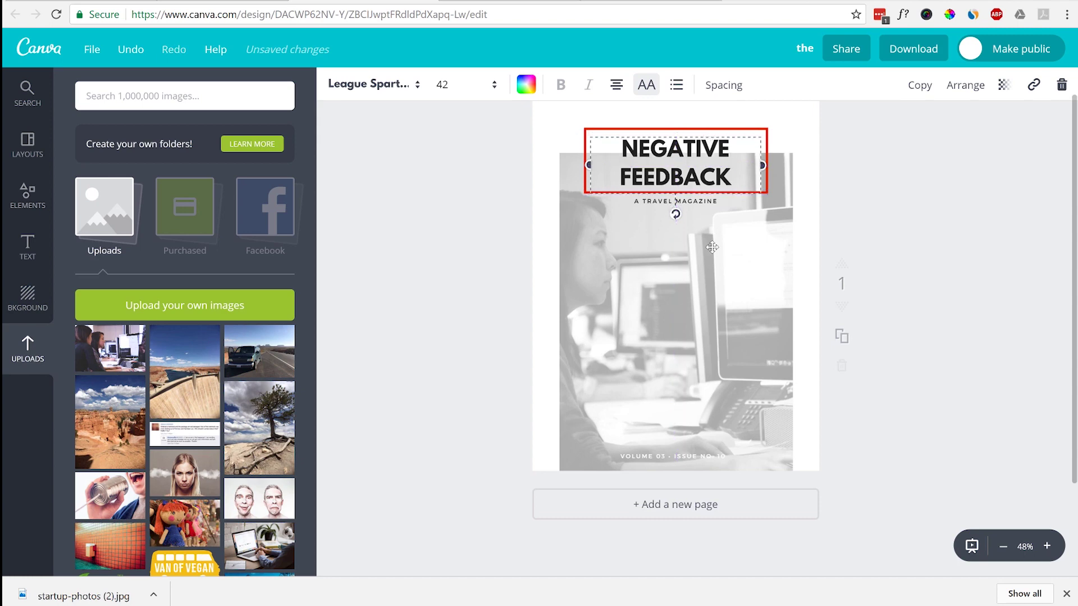
Change the subtitle to "YOUR GUIDE TO SURVIVING", place it above the red frame and reposition the photo on the cover
{"action": "left_click", "coordinate": [678, 201]}
{"action": "left_click", "coordinate": [678, 202]}
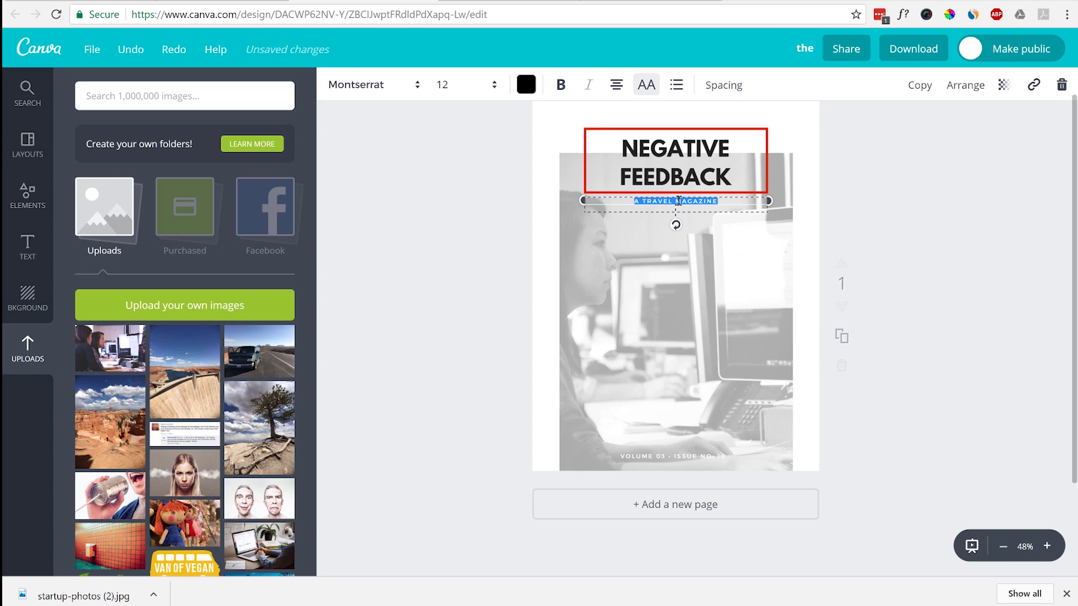
{"action": "type", "text": "YOUR GUIDE TO SURVIVING"}
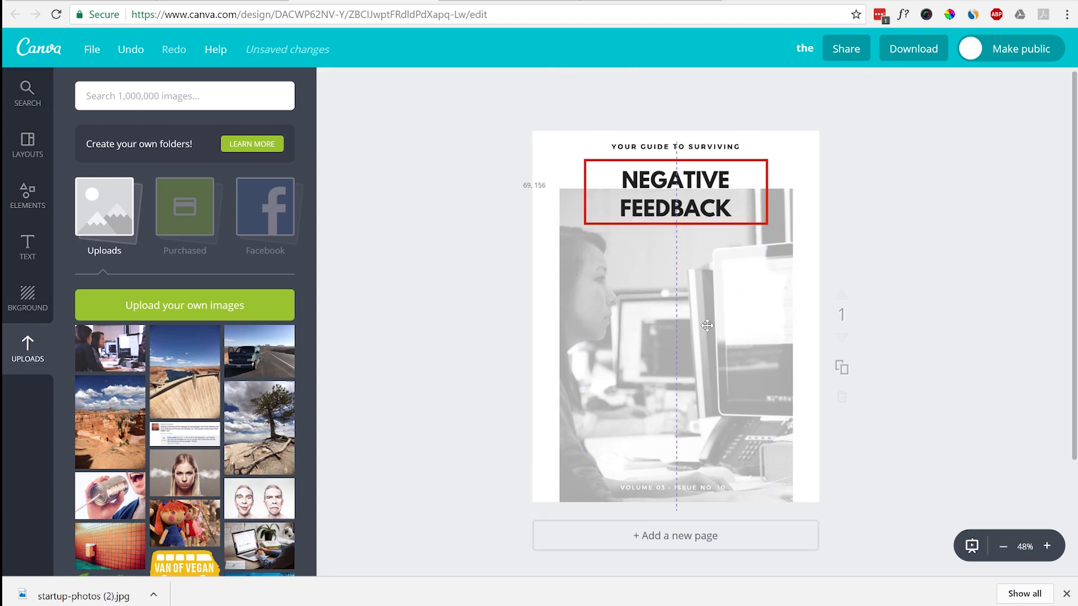
{"action": "left_click_drag", "start_coordinate": [706, 325], "coordinate": [707, 326]}
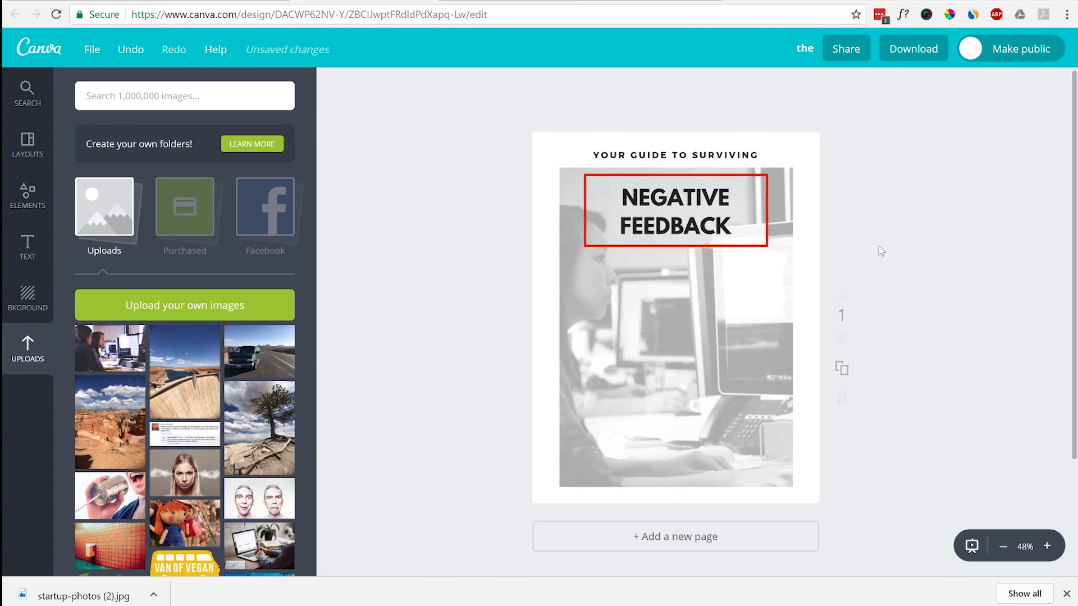
Add a second page and apply the Contents layout from the Backpack magazine set to it
{"action": "left_click", "coordinate": [679, 542]}
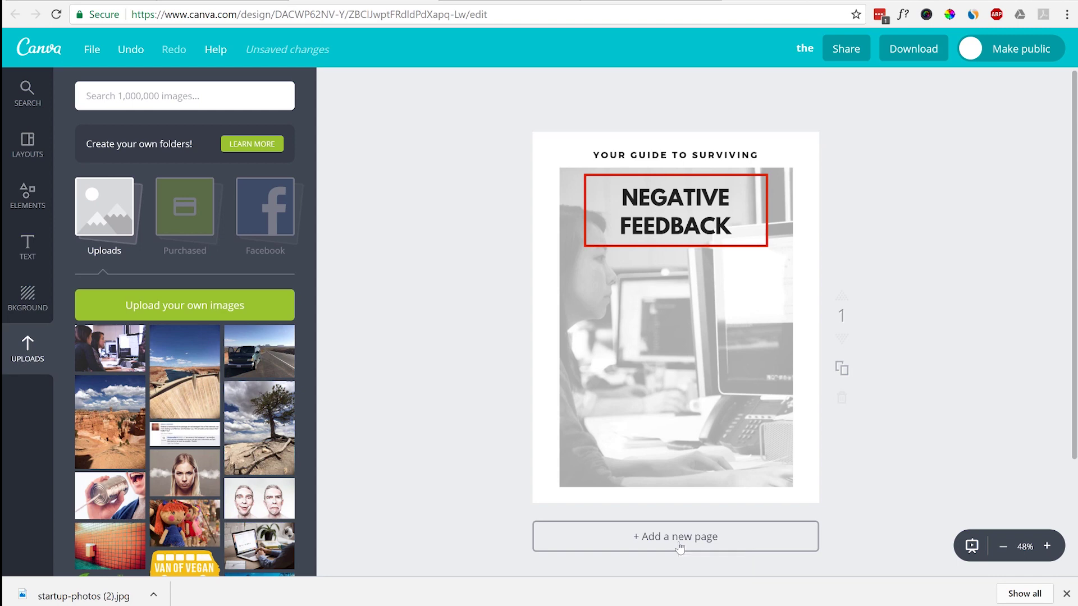
{"action": "left_click", "coordinate": [38, 149]}
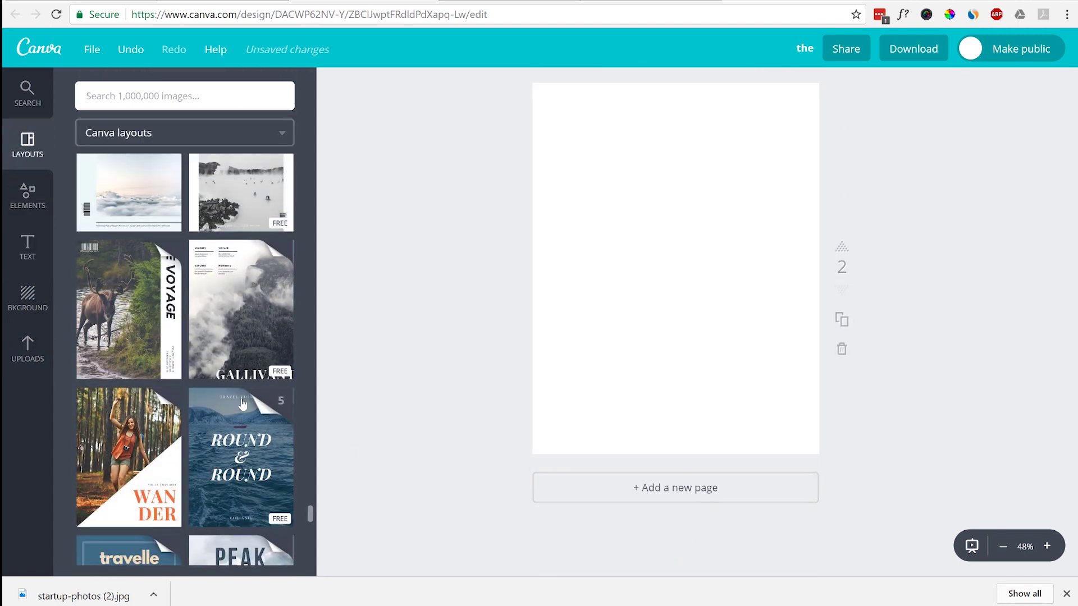
{"action": "scroll", "coordinate": [233, 293], "scroll_direction": "up", "scroll_amount": 3}
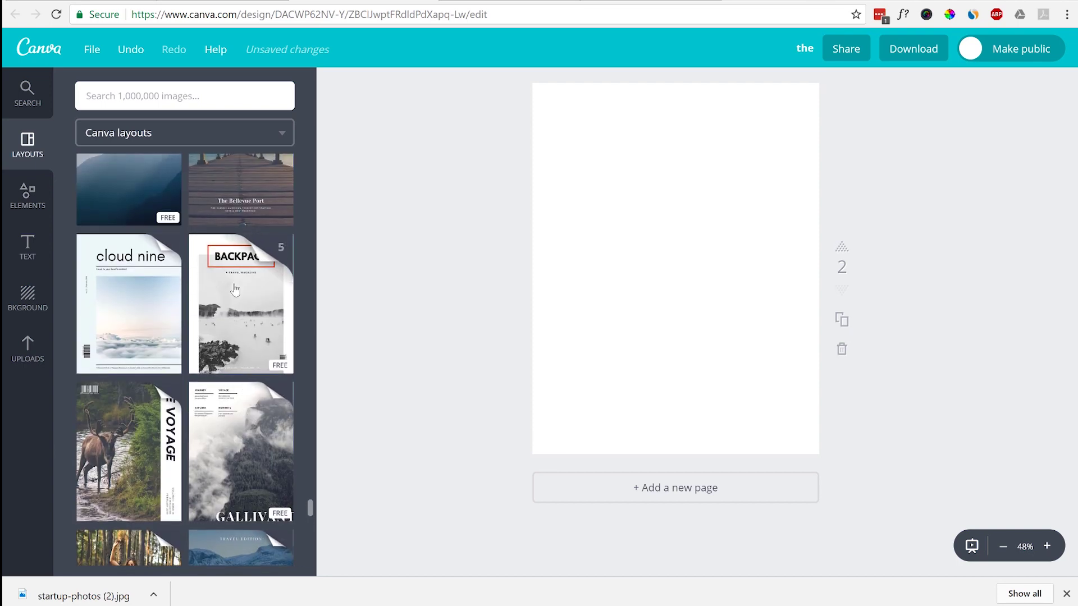
{"action": "left_click", "coordinate": [234, 289]}
{"action": "scroll", "coordinate": [242, 258], "scroll_direction": "down", "scroll_amount": 5}
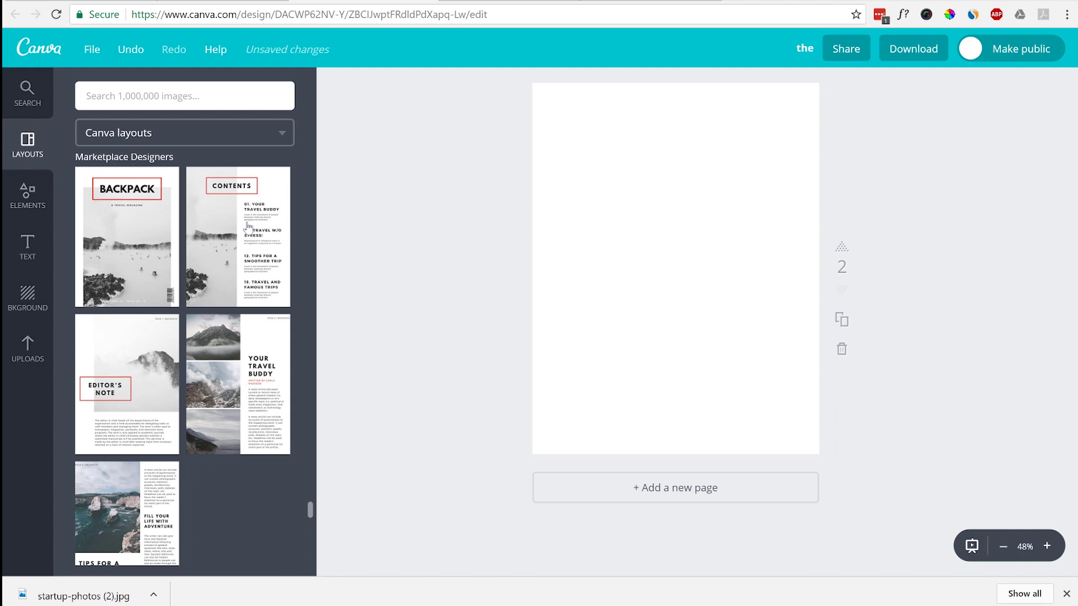
{"action": "left_click", "coordinate": [248, 227]}
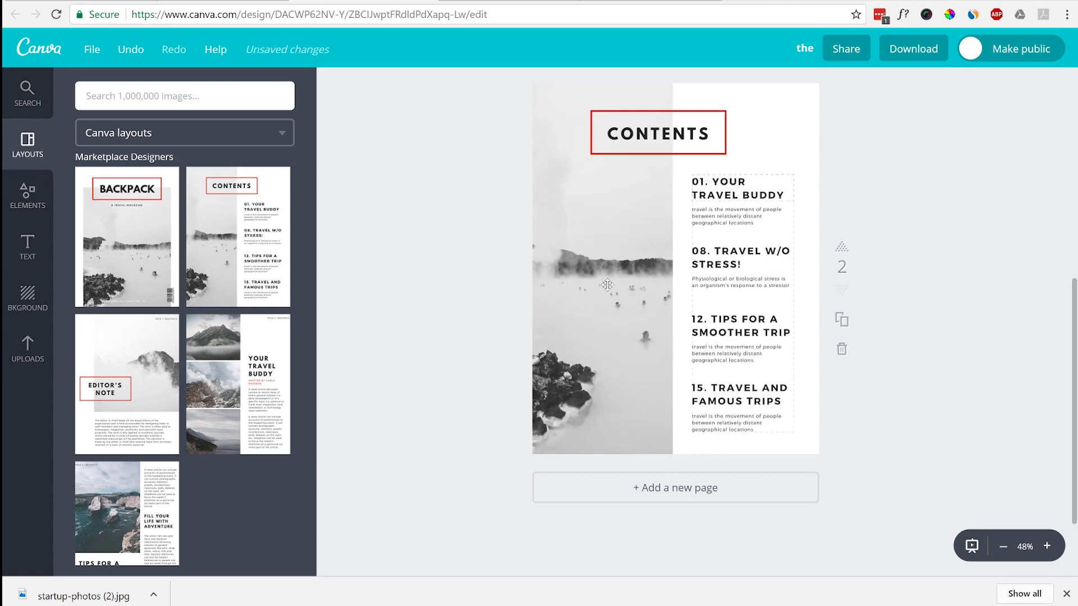
{"action": "scroll", "coordinate": [858, 224], "scroll_direction": "up", "scroll_amount": 1}
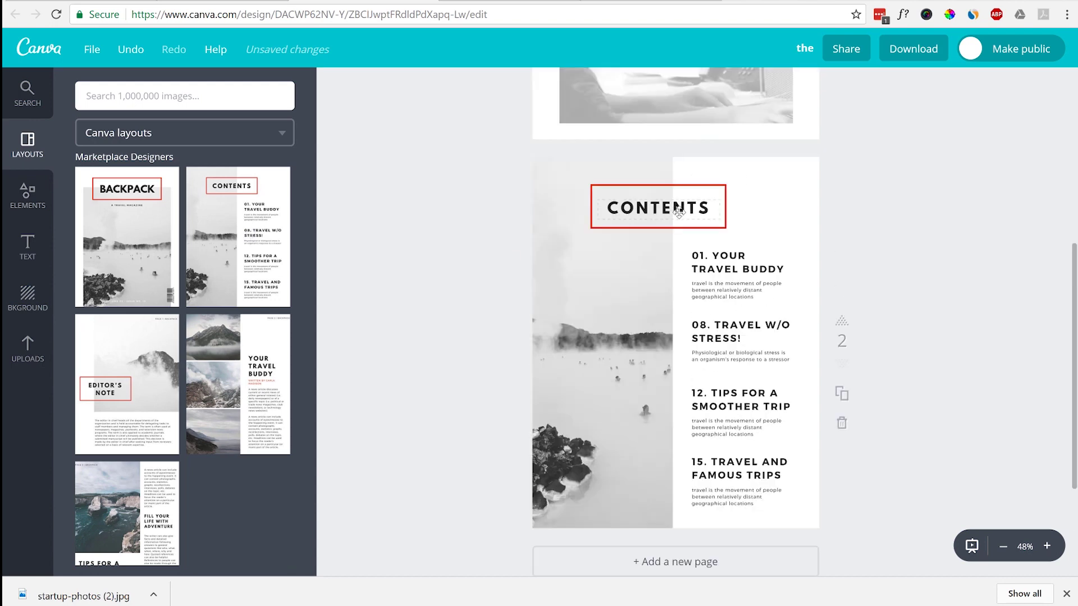
Select the contents entries, switch to the Thrive Themes negative feedback post and read through its section headings for the contents page
{"action": "left_click", "coordinate": [730, 266]}
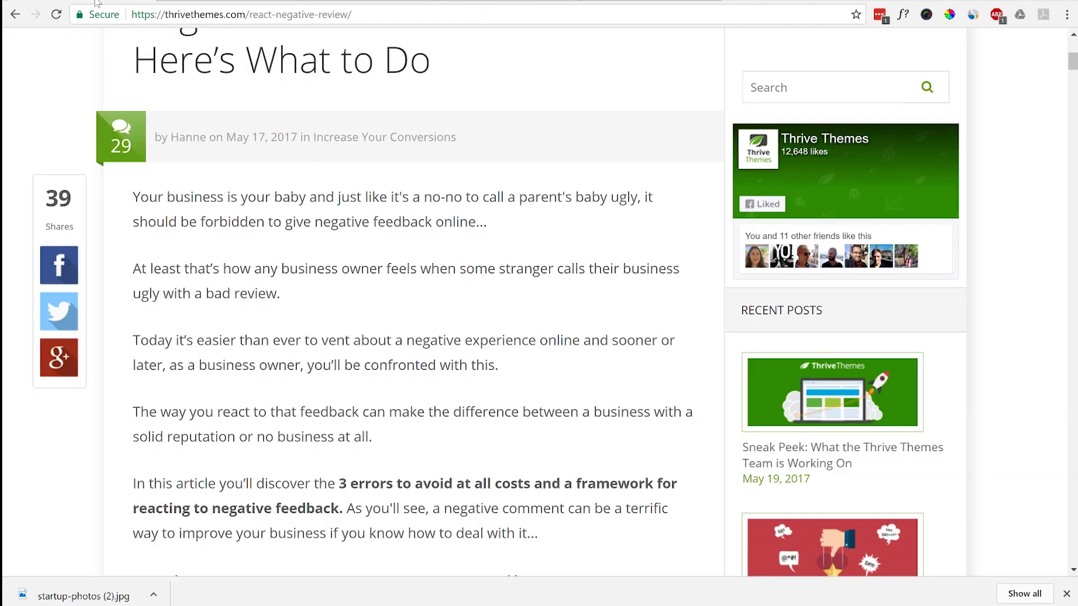
{"action": "scroll", "coordinate": [342, 224], "scroll_direction": "up", "scroll_amount": 7}
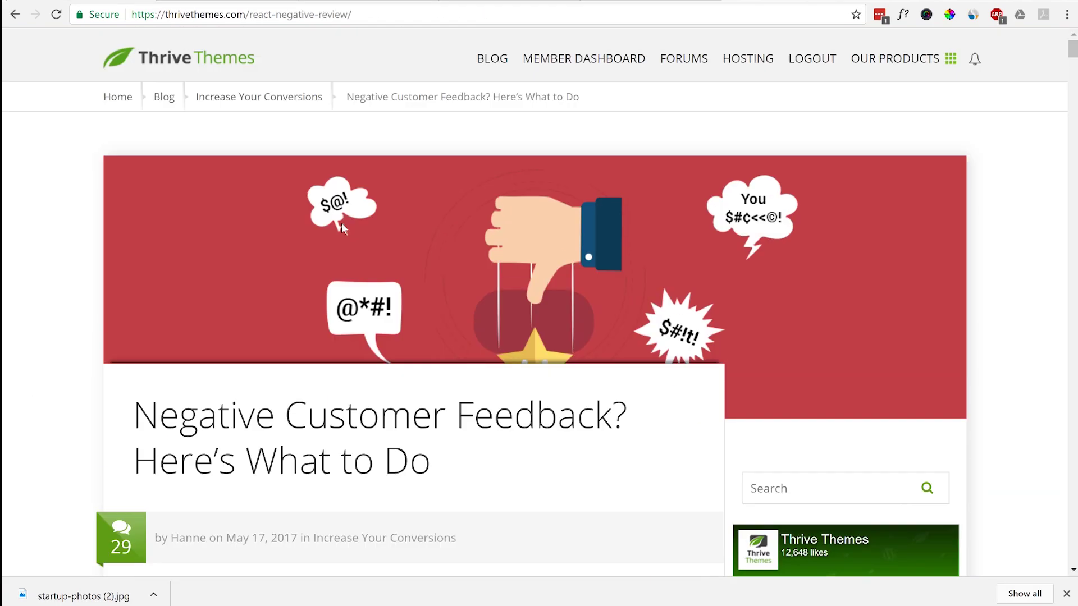
{"action": "scroll", "coordinate": [343, 223], "scroll_direction": "down", "scroll_amount": 9}
{"action": "scroll", "coordinate": [343, 228], "scroll_direction": "down", "scroll_amount": 6}
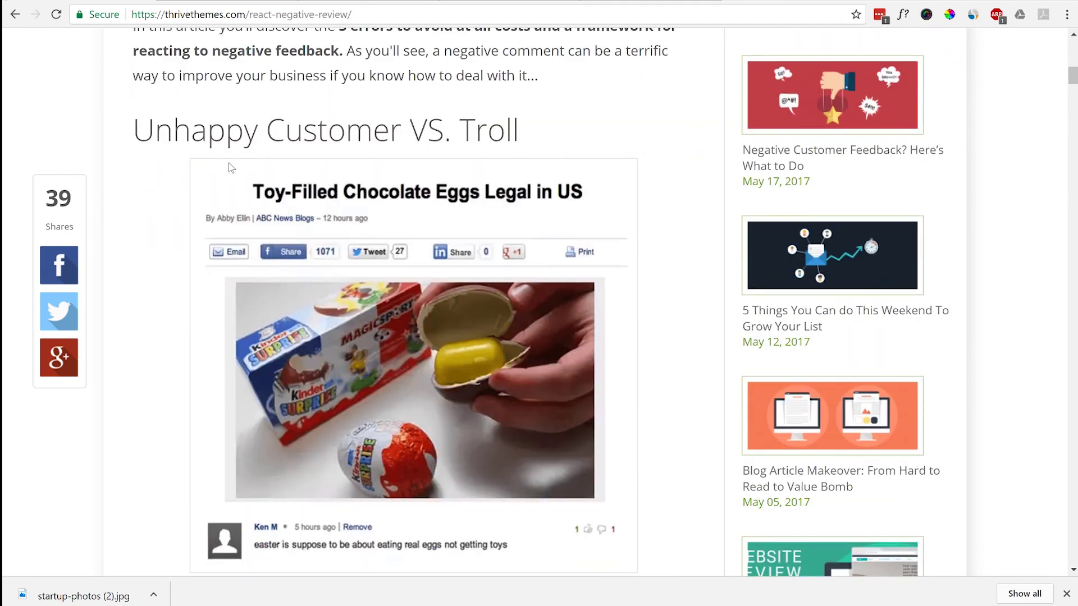
{"action": "scroll", "coordinate": [446, 162], "scroll_direction": "down", "scroll_amount": 16}
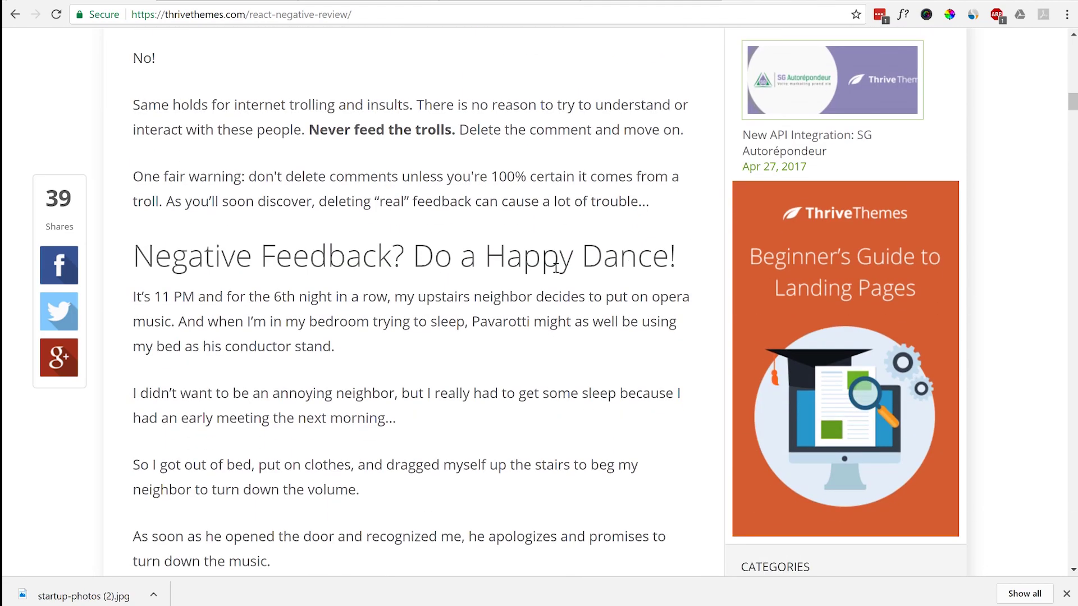
{"action": "scroll", "coordinate": [544, 268], "scroll_direction": "down", "scroll_amount": 19}
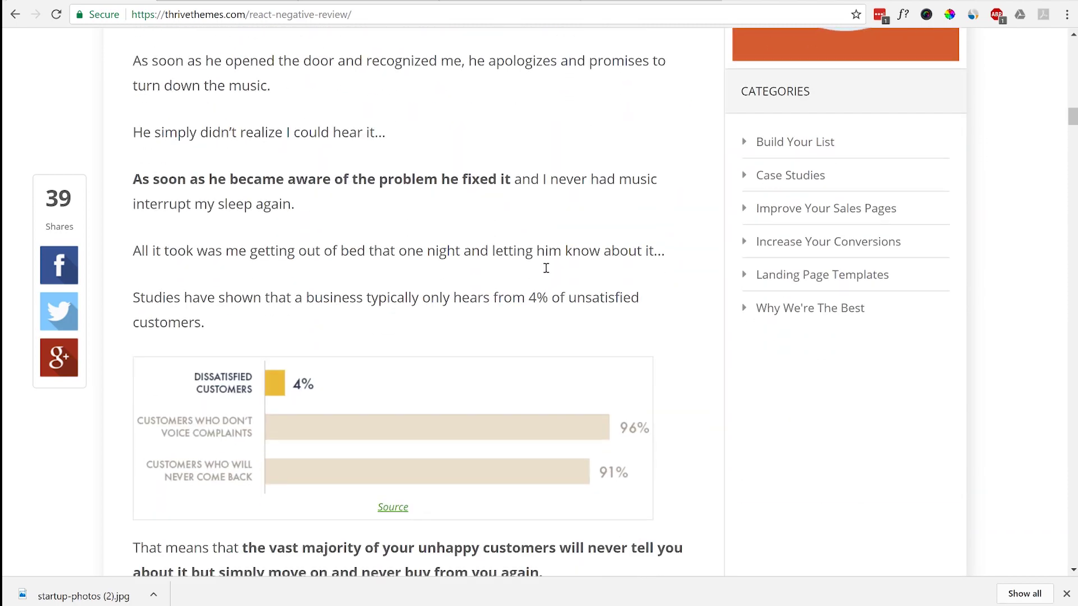
{"action": "scroll", "coordinate": [547, 272], "scroll_direction": "down", "scroll_amount": 9}
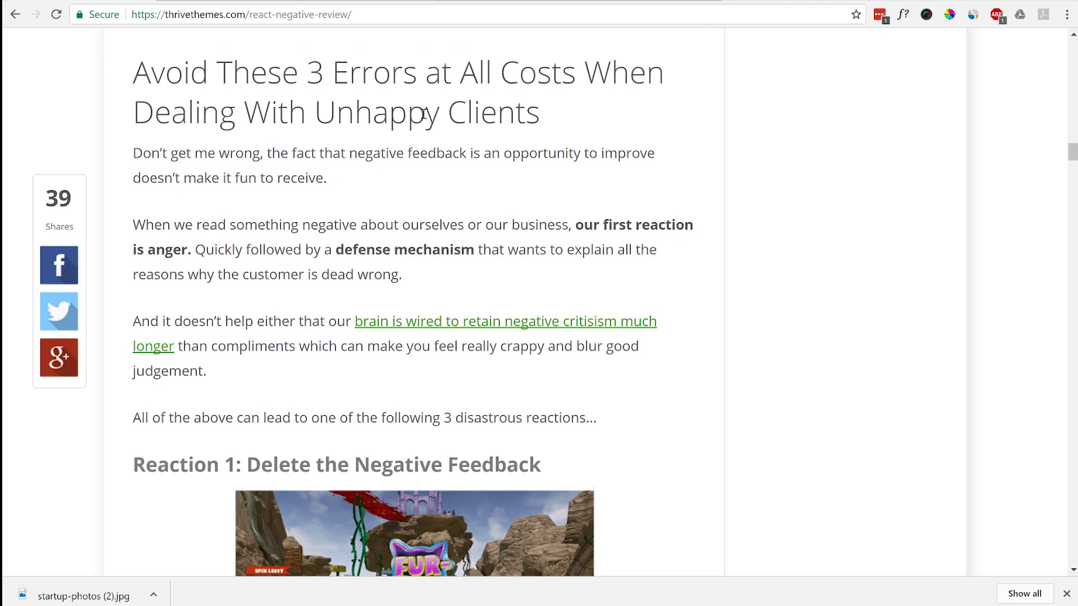
{"action": "scroll", "coordinate": [424, 114], "scroll_direction": "down", "scroll_amount": 20}
{"action": "scroll", "coordinate": [424, 114], "scroll_direction": "down", "scroll_amount": 10}
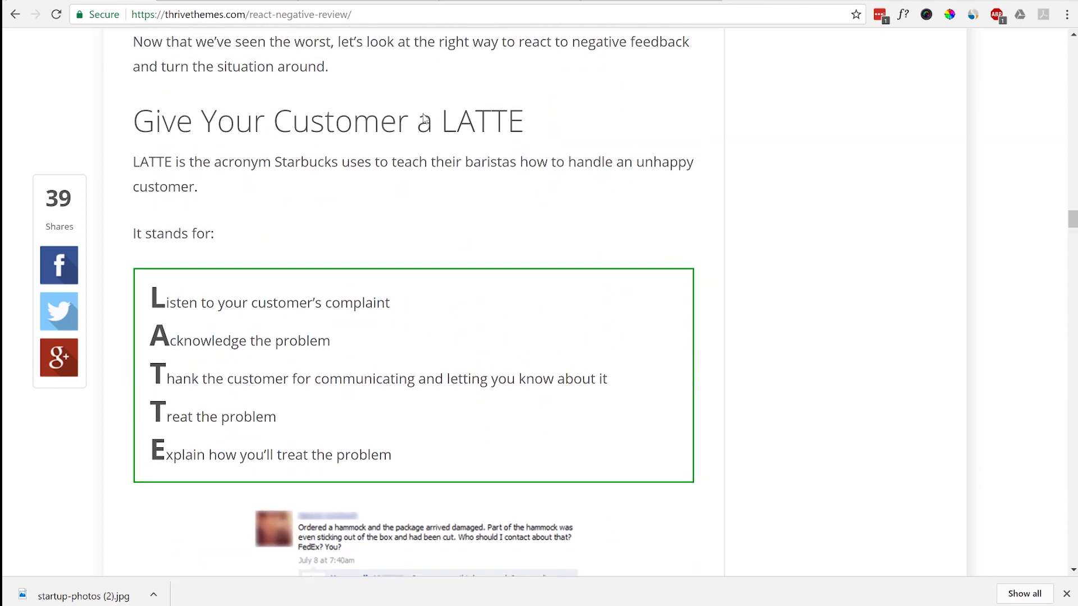
{"action": "scroll", "coordinate": [418, 420], "scroll_direction": "down", "scroll_amount": 6}
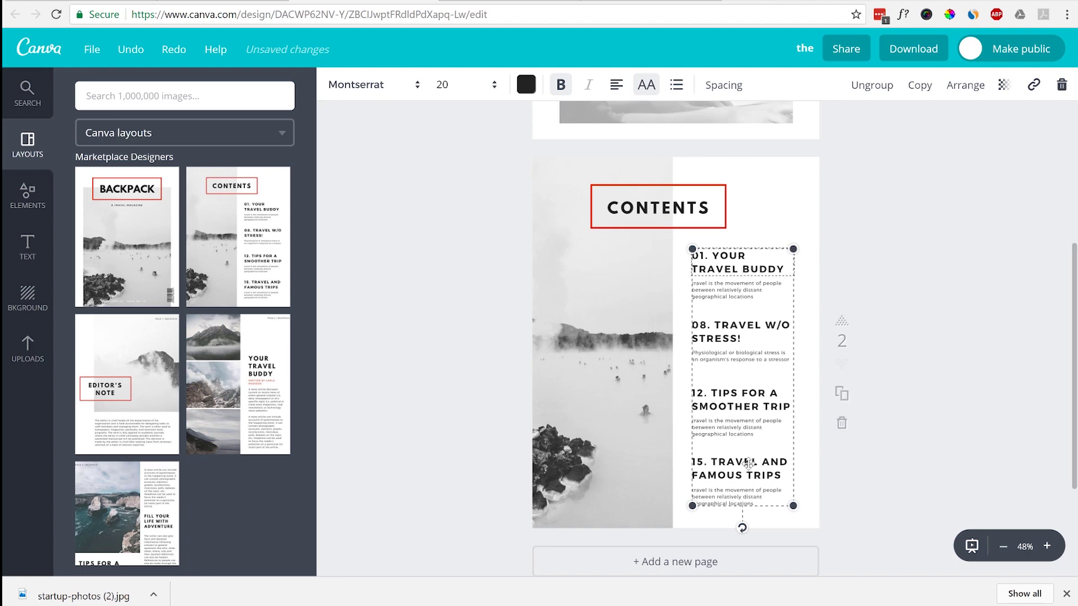
Back in Canva, replace the text of contents heading 01 with "UNHAPPY CUSTOMER VS.TROLL", keeping its number
{"action": "scroll", "coordinate": [748, 463], "scroll_direction": "down", "scroll_amount": 1}
{"action": "left_click_drag", "start_coordinate": [712, 233], "coordinate": [788, 248]}
{"action": "type", "text": "UN"}
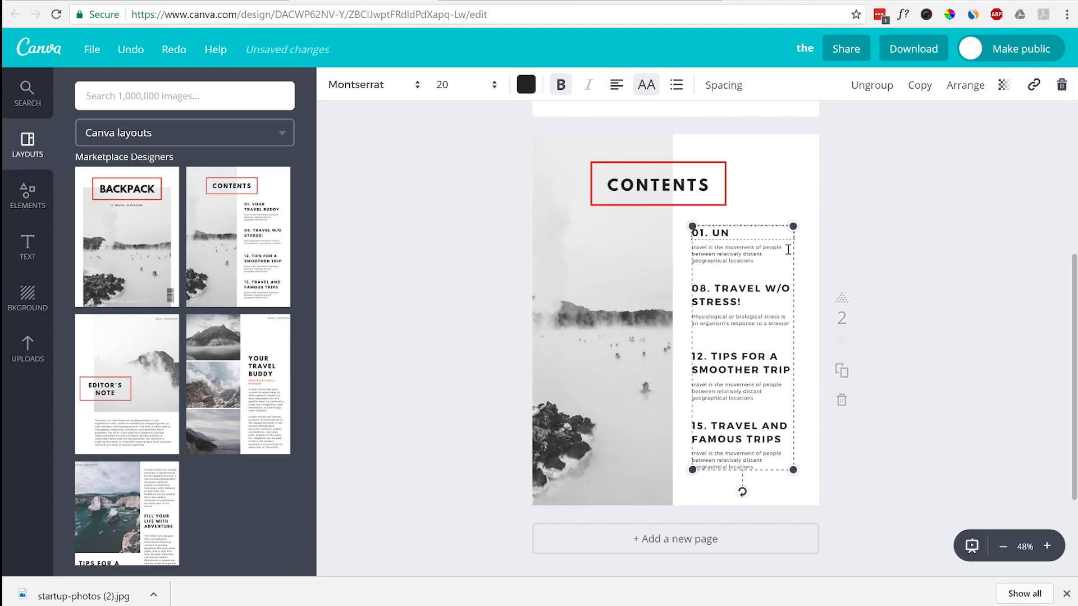
{"action": "type", "text": "HAPPY CUSTOMER VS.TROLL"}
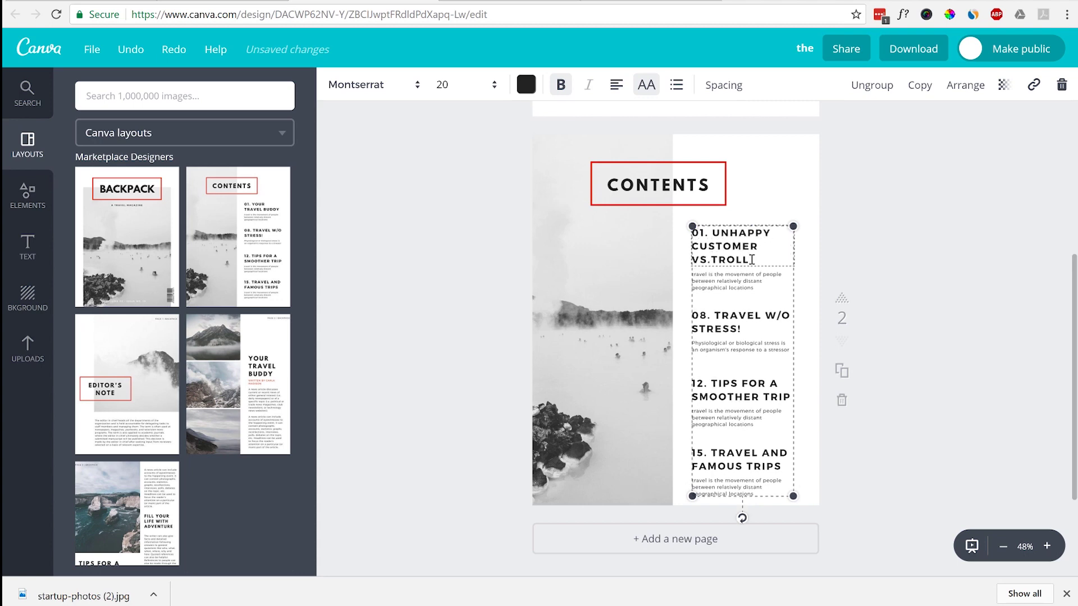
Switch the uppercase formatting of the first contents heading off and back on
{"action": "left_click_drag", "start_coordinate": [751, 259], "coordinate": [713, 235]}
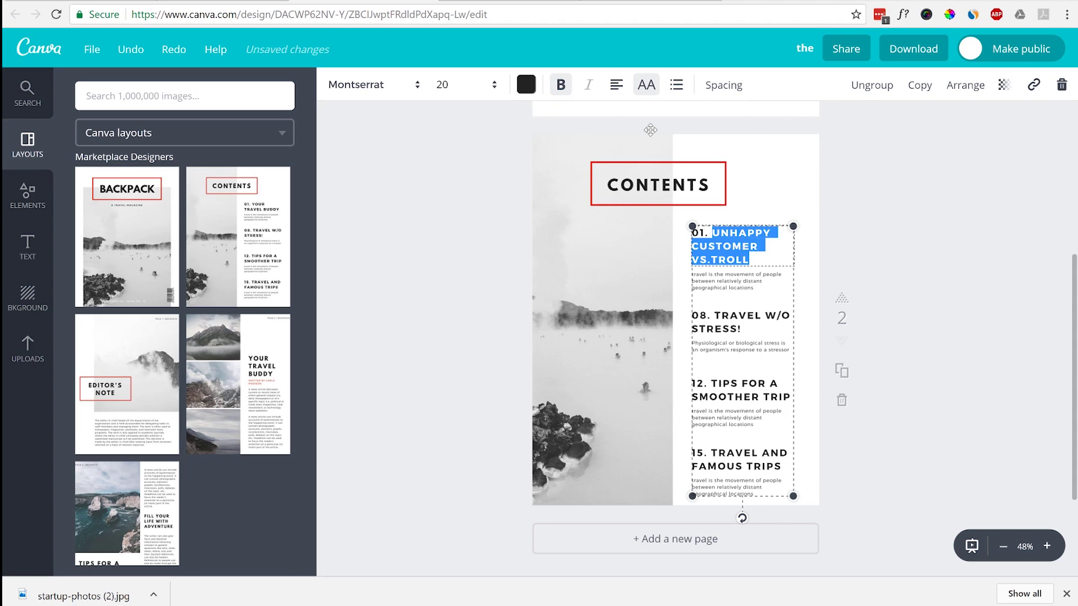
{"action": "left_click", "coordinate": [647, 91]}
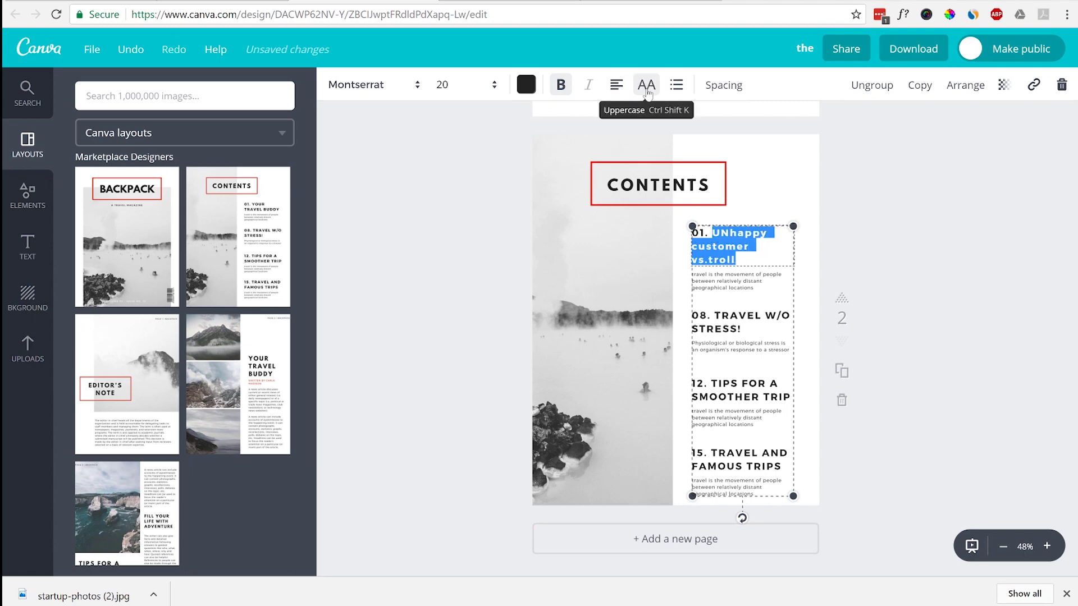
{"action": "left_click", "coordinate": [648, 92]}
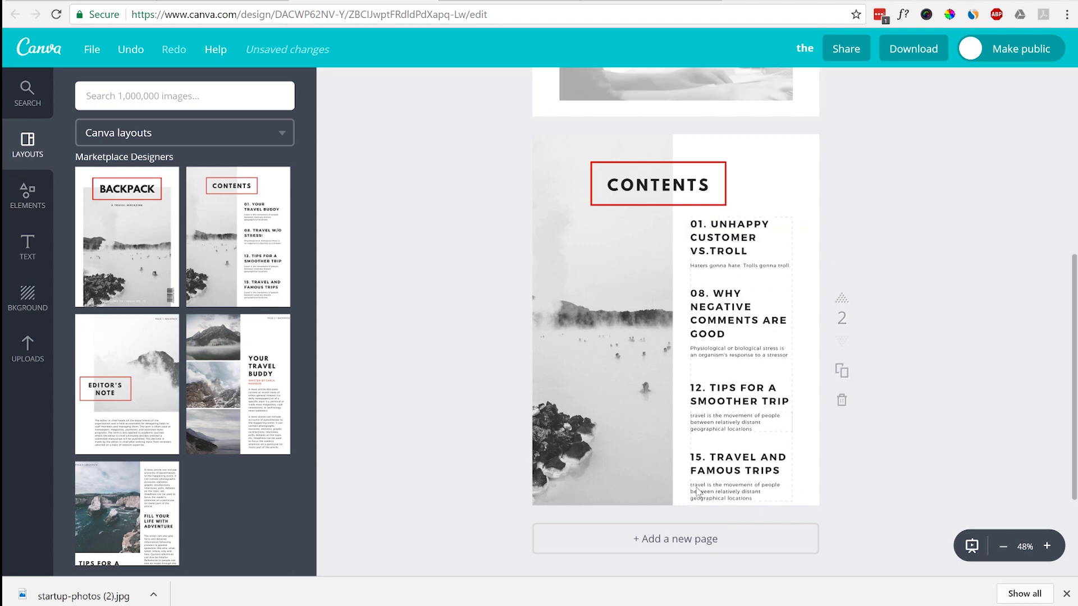
Add a third page with the Backpack set's "Fill your life with adventure" layout, and review the blog post and the earlier pages
{"action": "left_click", "coordinate": [668, 540]}
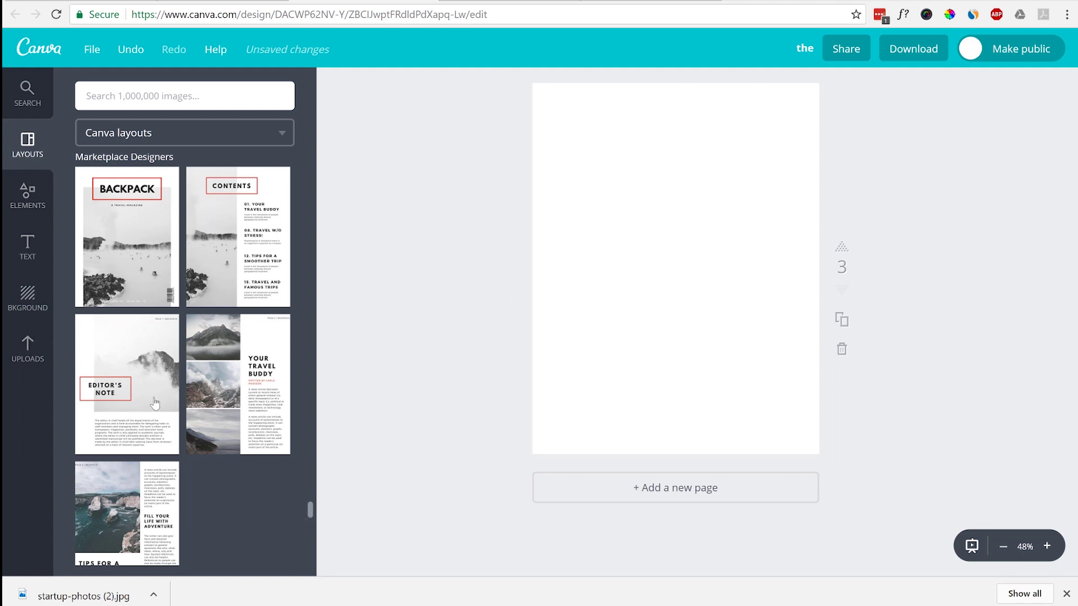
{"action": "left_click", "coordinate": [150, 514]}
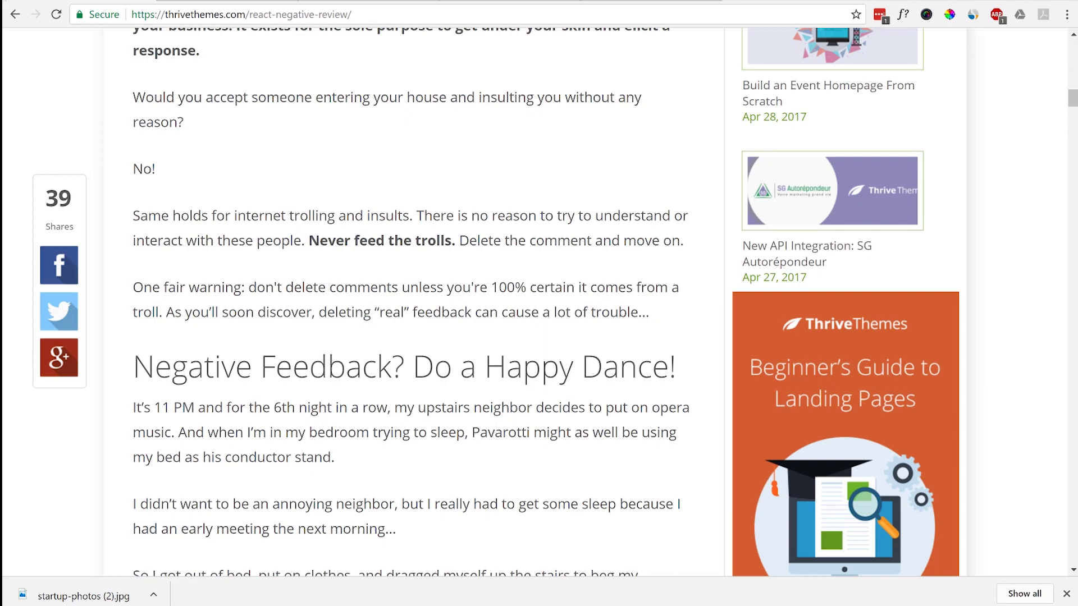
{"action": "scroll", "coordinate": [355, 340], "scroll_direction": "down", "scroll_amount": 10}
{"action": "scroll", "coordinate": [355, 341], "scroll_direction": "up", "scroll_amount": 9}
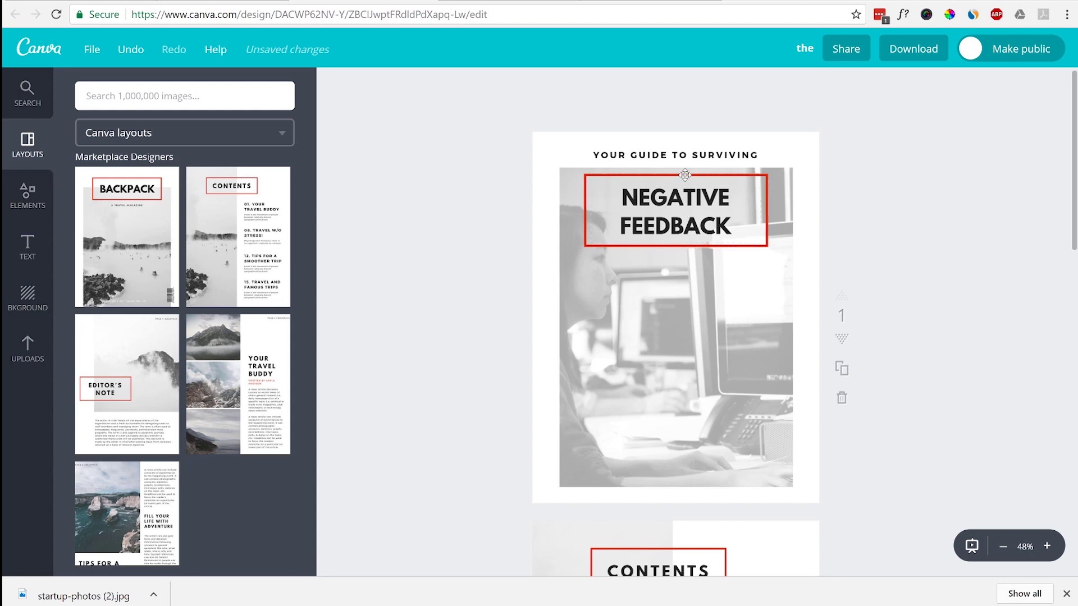
{"action": "scroll", "coordinate": [684, 175], "scroll_direction": "down", "scroll_amount": 7}
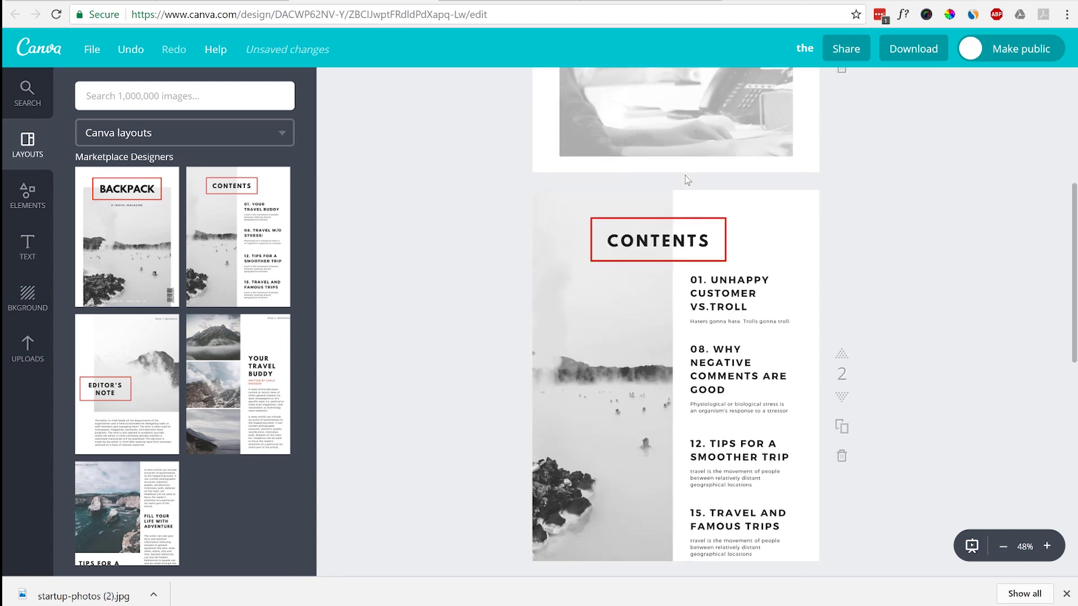
Recolour the cover's red title frame to the default palette's dark green, matching the Thrive Themes site, and change all matching red elements too
{"action": "scroll", "coordinate": [684, 180], "scroll_direction": "up", "scroll_amount": 7}
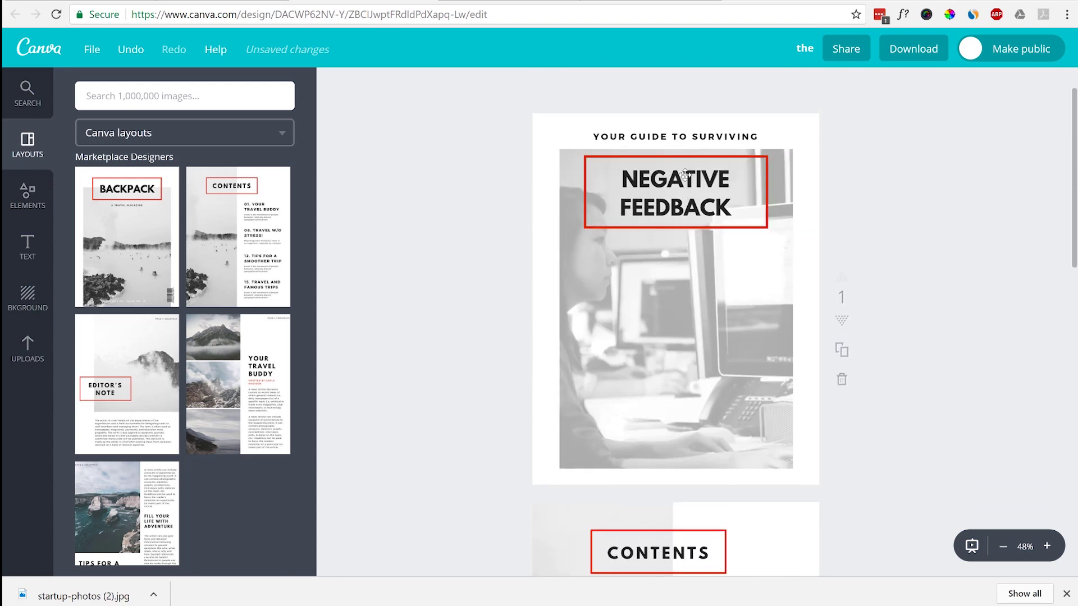
{"action": "left_click", "coordinate": [685, 175]}
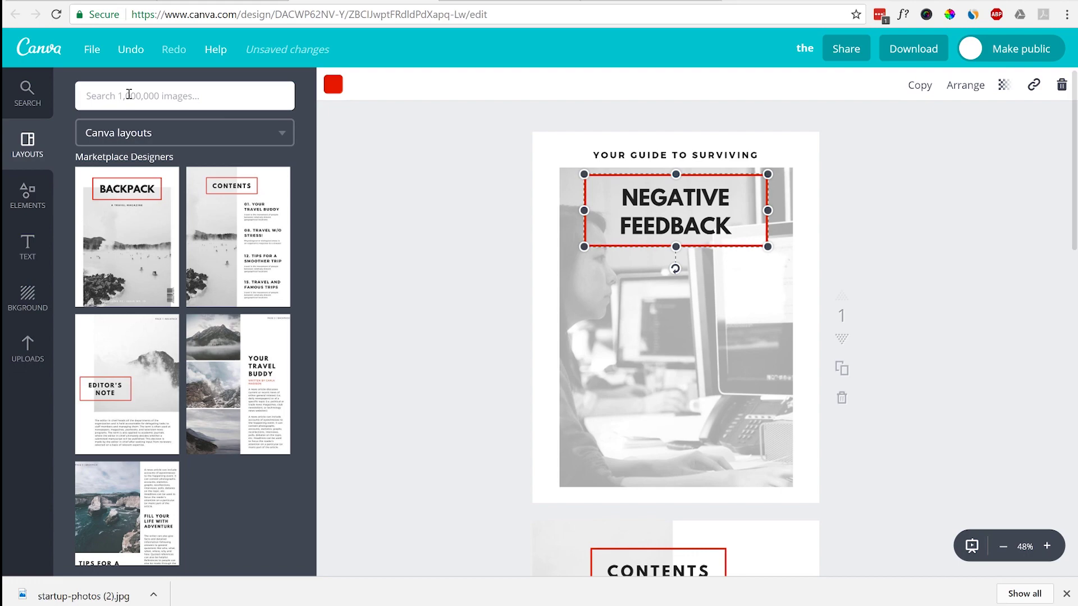
{"action": "left_click", "coordinate": [102, 1]}
{"action": "scroll", "coordinate": [216, 325], "scroll_direction": "up", "scroll_amount": 20}
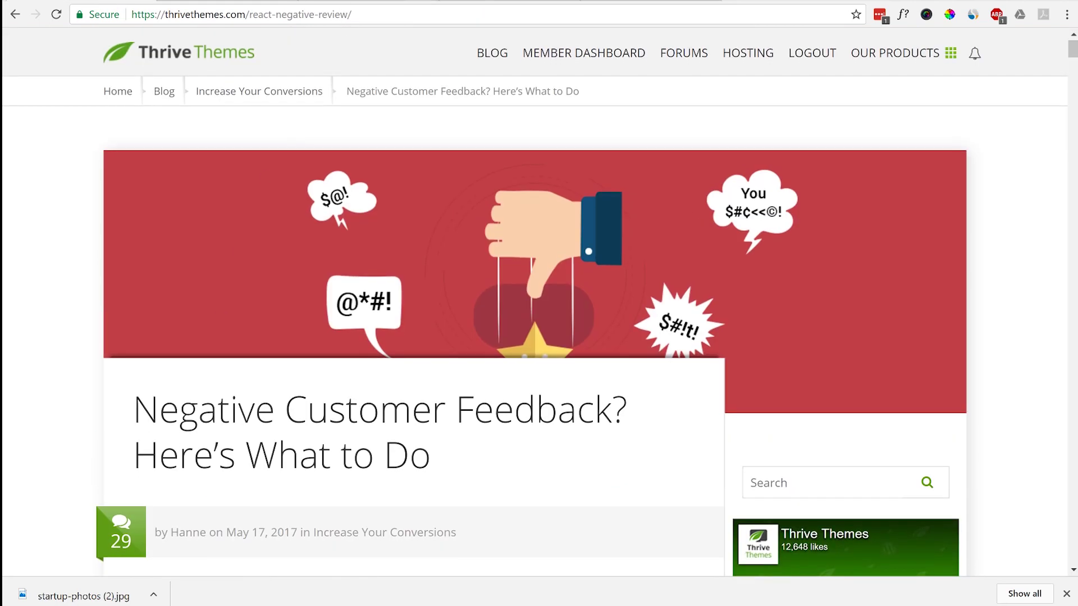
{"action": "left_click", "coordinate": [387, 2]}
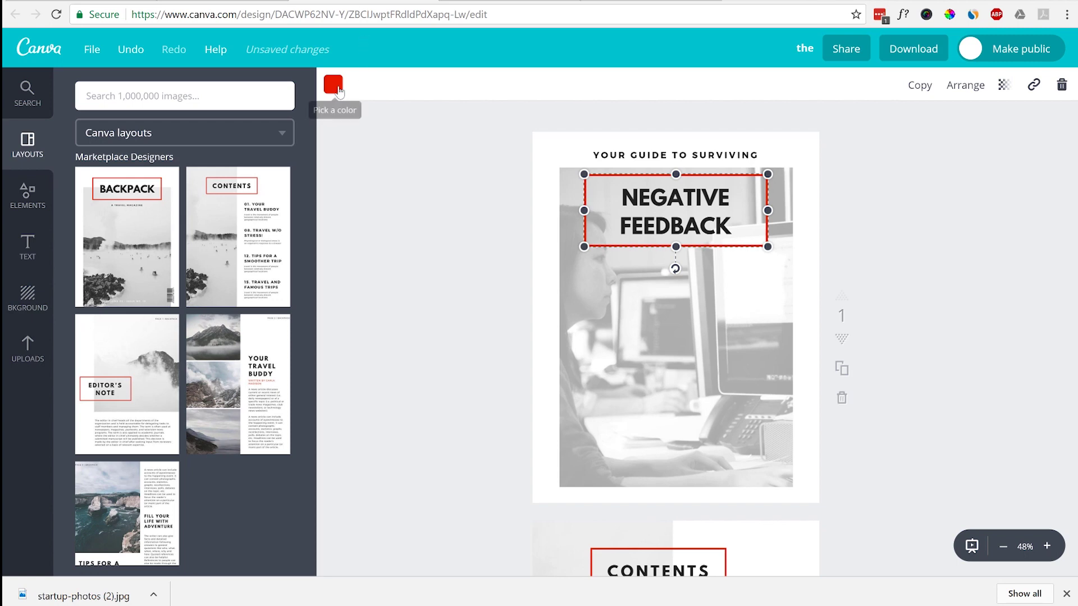
{"action": "left_click", "coordinate": [336, 87]}
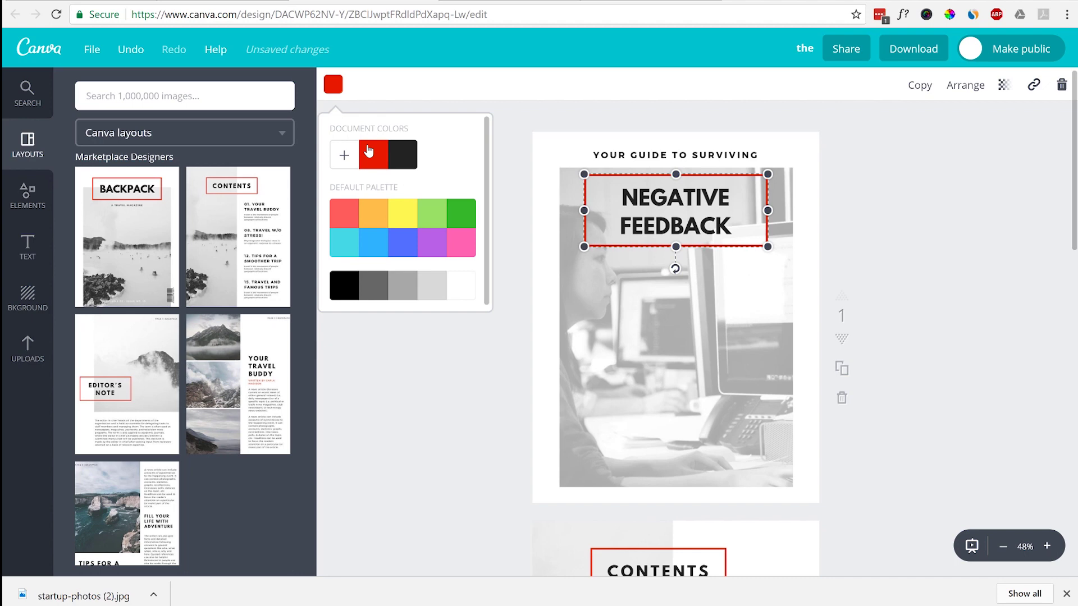
{"action": "left_click", "coordinate": [460, 220]}
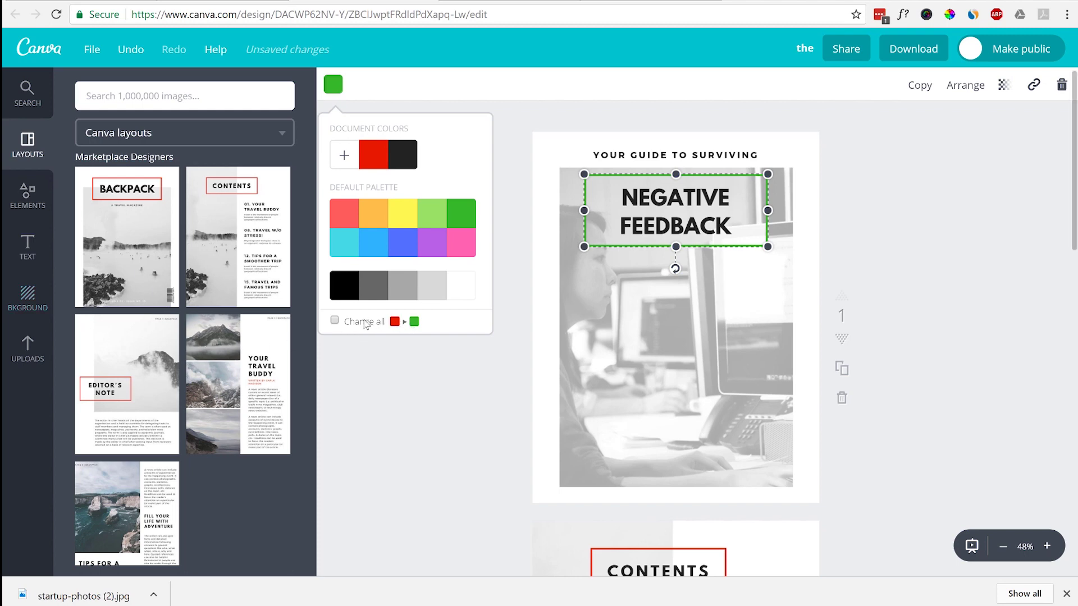
{"action": "left_click", "coordinate": [335, 321]}
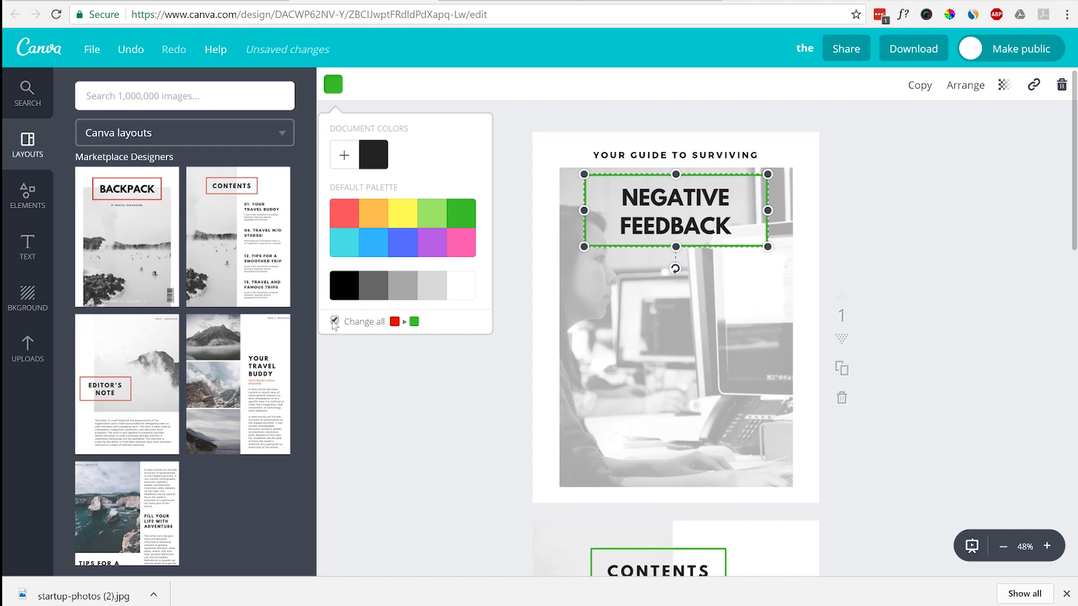
{"action": "left_click", "coordinate": [376, 384]}
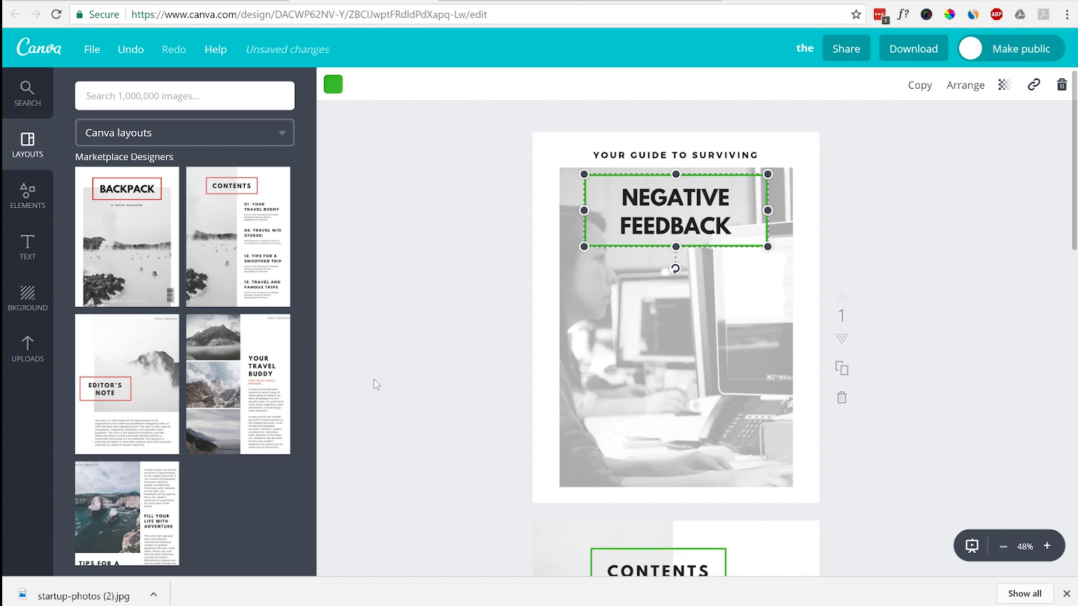
{"action": "left_click", "coordinate": [376, 384]}
Review the recoloured pages, then add the uploaded Thrive Themes logo to the cover, centred near the bottom edge of the photo
{"action": "scroll", "coordinate": [376, 383], "scroll_direction": "down", "scroll_amount": 2}
{"action": "scroll", "coordinate": [376, 383], "scroll_direction": "down", "scroll_amount": 8}
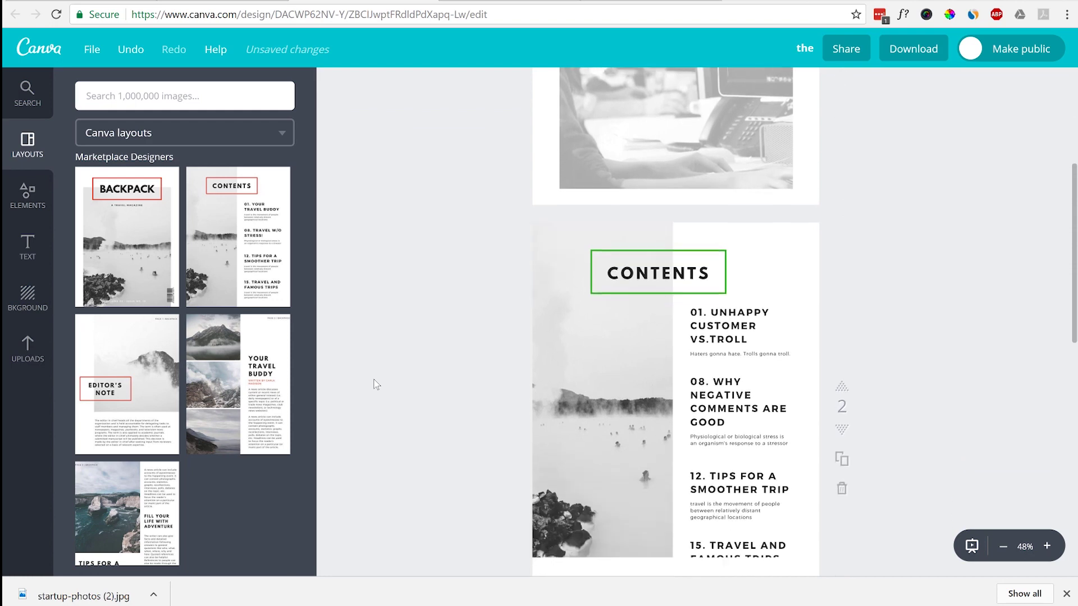
{"action": "scroll", "coordinate": [376, 384], "scroll_direction": "down", "scroll_amount": 2}
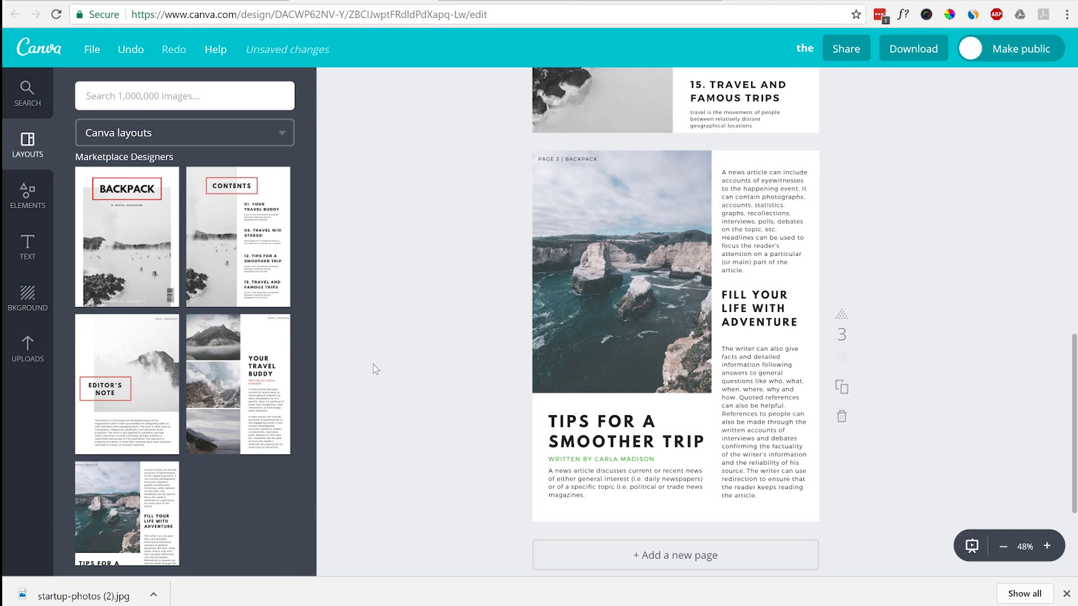
{"action": "scroll", "coordinate": [374, 369], "scroll_direction": "up", "scroll_amount": 6}
{"action": "scroll", "coordinate": [375, 368], "scroll_direction": "up", "scroll_amount": 5}
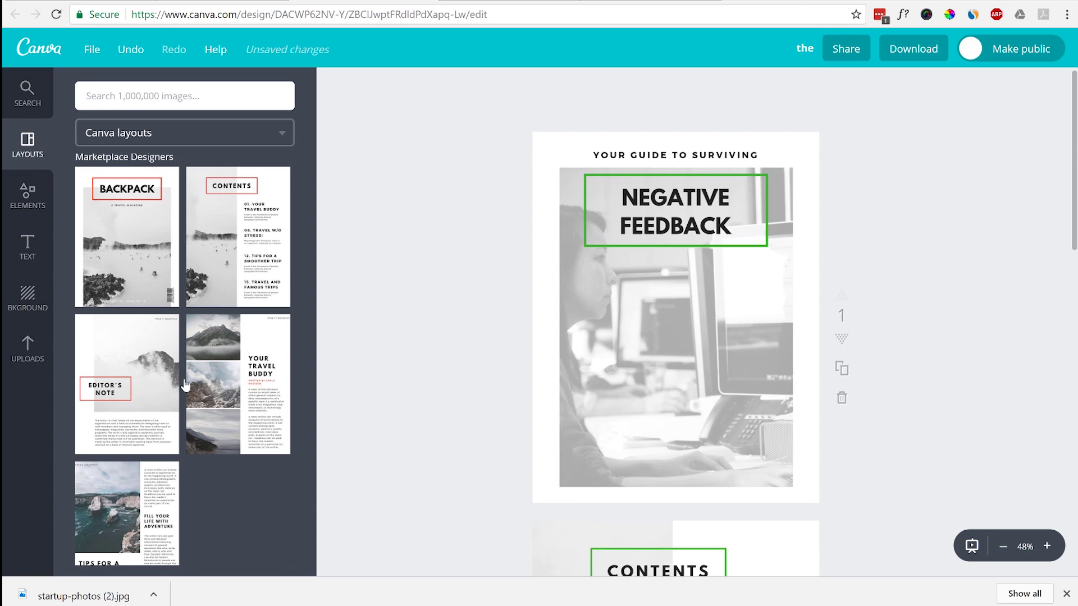
{"action": "left_click", "coordinate": [29, 362]}
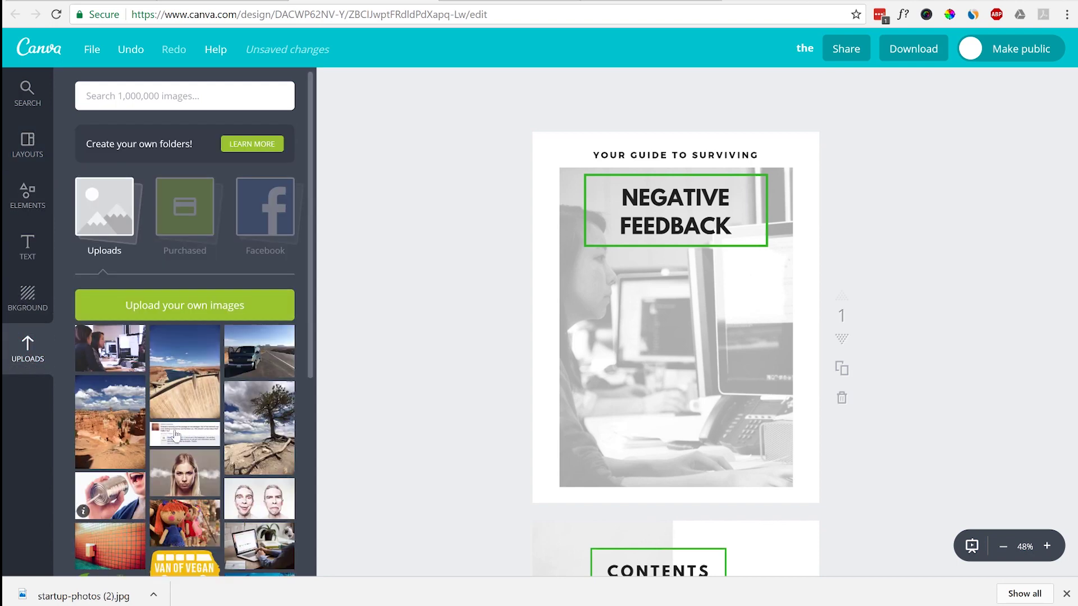
{"action": "scroll", "coordinate": [141, 471], "scroll_direction": "down", "scroll_amount": 3}
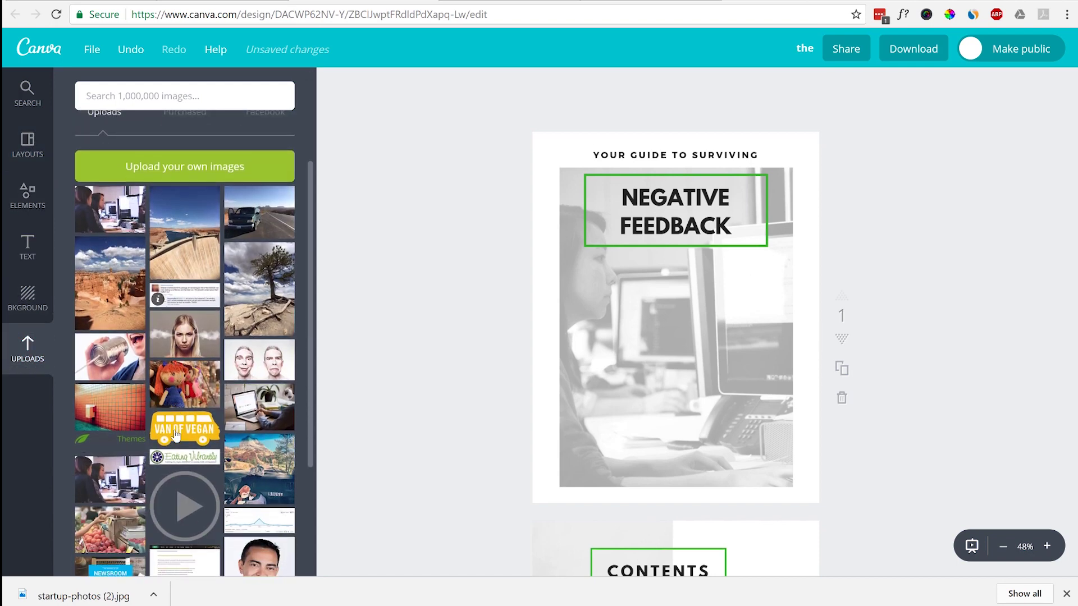
{"action": "left_click", "coordinate": [129, 441]}
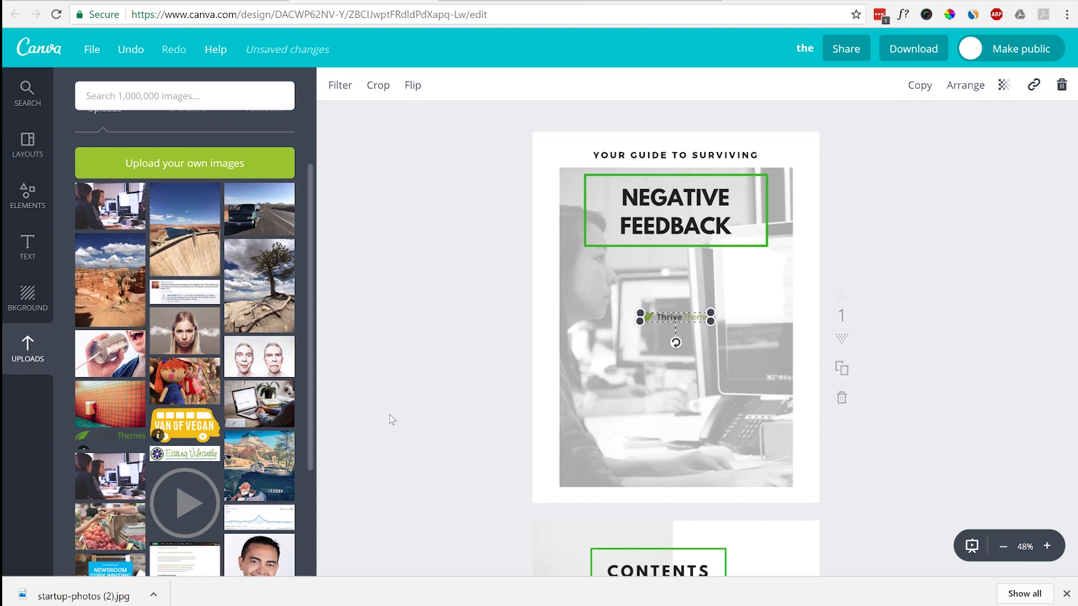
{"action": "left_click_drag", "start_coordinate": [675, 317], "coordinate": [681, 483]}
{"action": "left_click", "coordinate": [976, 445]}
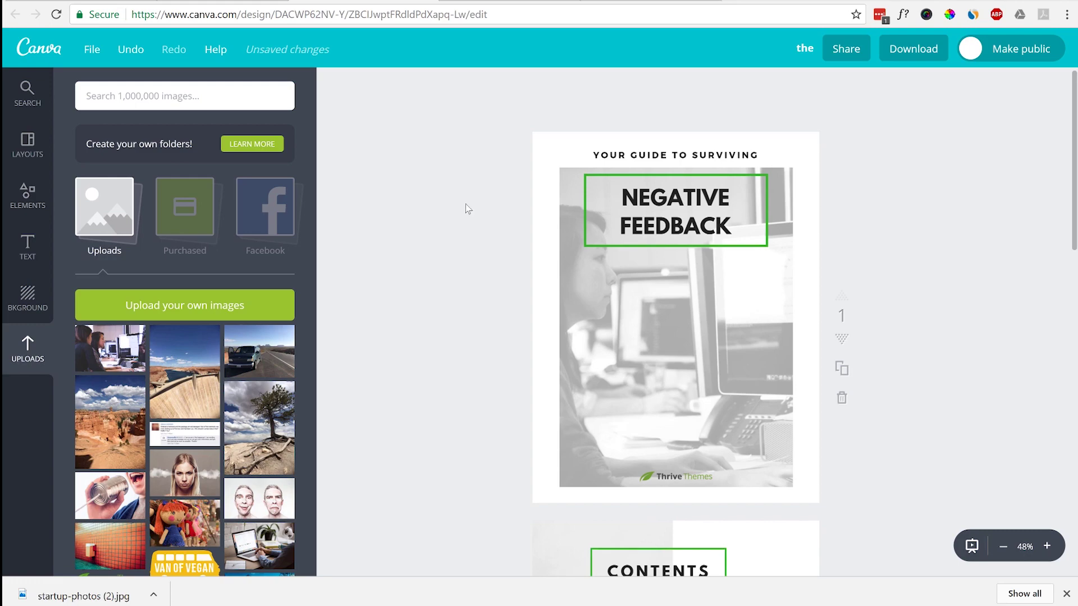
Switch to the negative feedback blog post, read down to the section on three errors to avoid, and return to the Canva design
{"action": "left_click", "coordinate": [93, 1]}
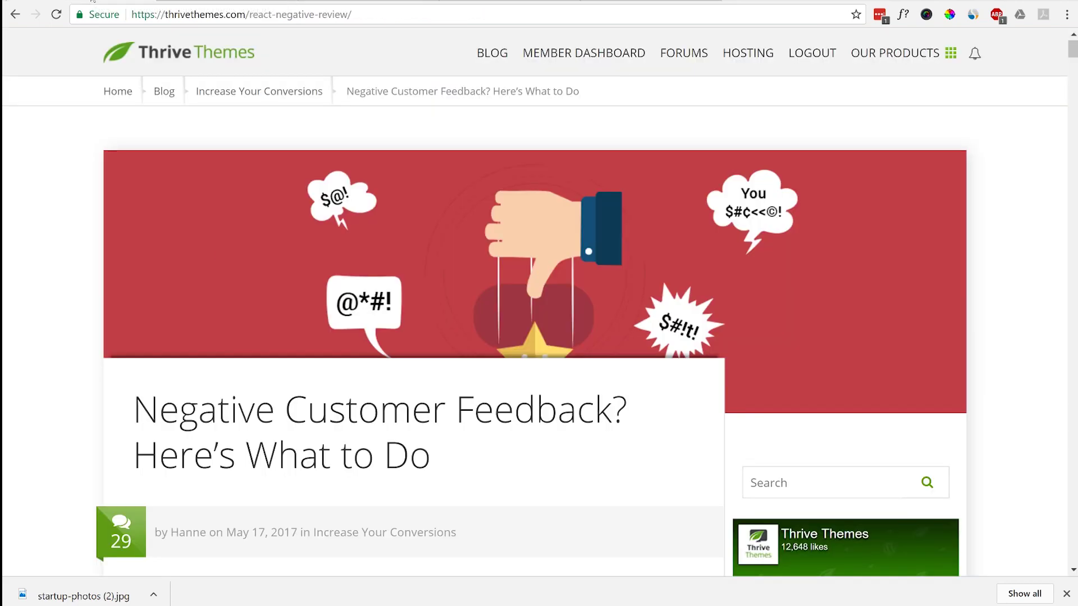
{"action": "scroll", "coordinate": [308, 409], "scroll_direction": "down", "scroll_amount": 20}
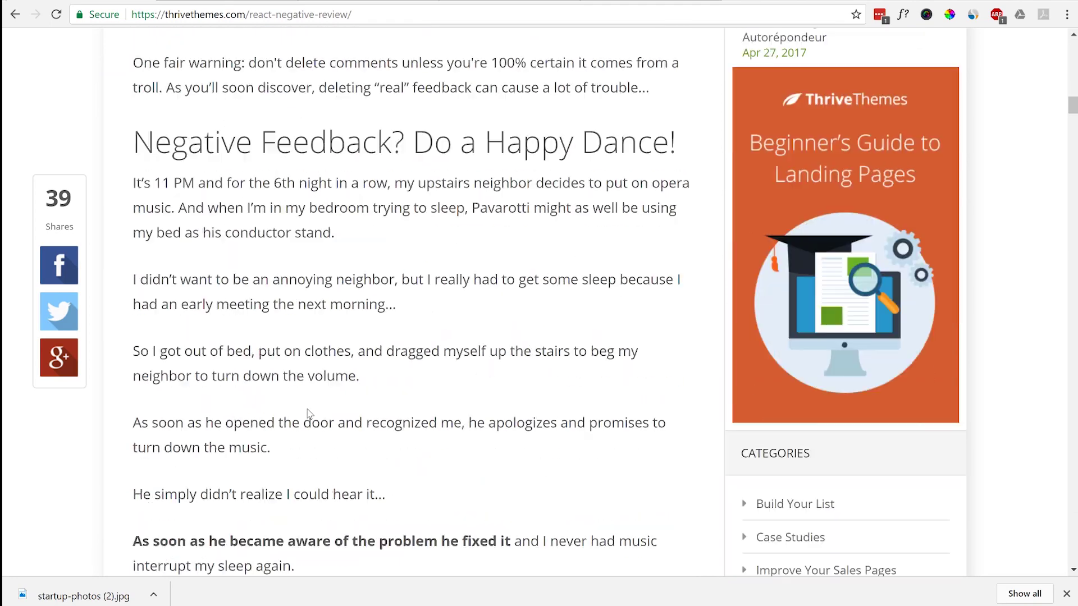
{"action": "scroll", "coordinate": [308, 416], "scroll_direction": "down", "scroll_amount": 13}
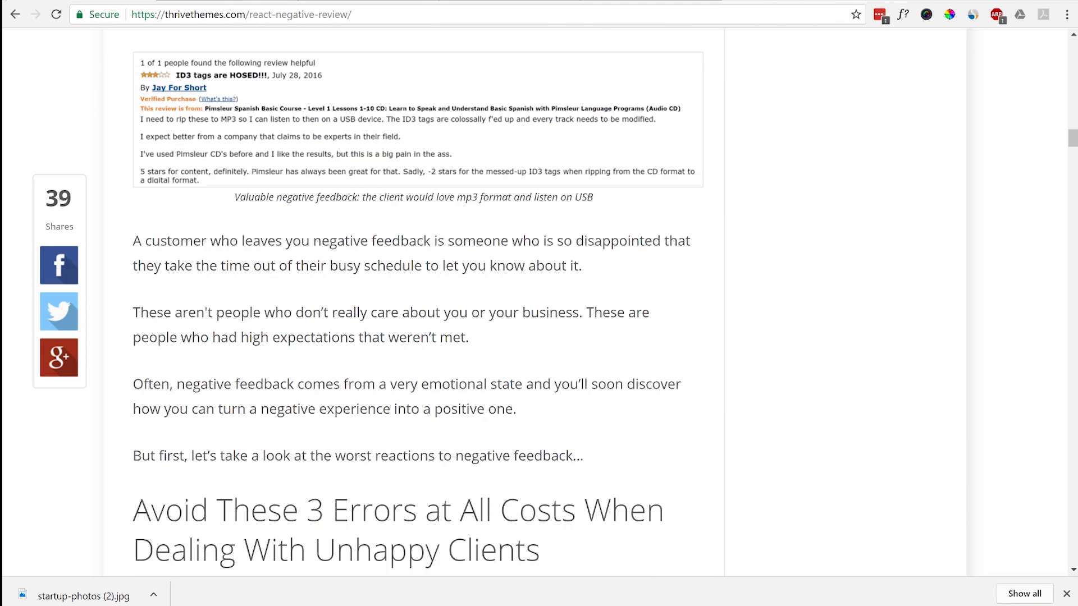
{"action": "left_click", "coordinate": [357, 1]}
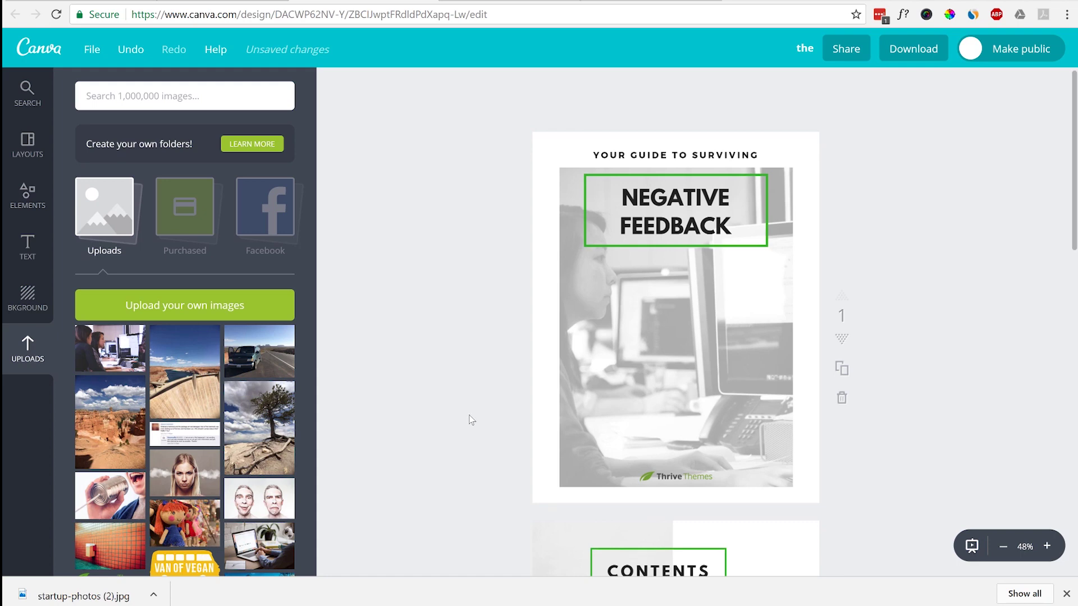
Select the word "CUSTOMER" in contents heading 01 on page 2 and open the option for adding a link
{"action": "scroll", "coordinate": [562, 432], "scroll_direction": "down", "scroll_amount": 3}
{"action": "left_click", "coordinate": [693, 443]}
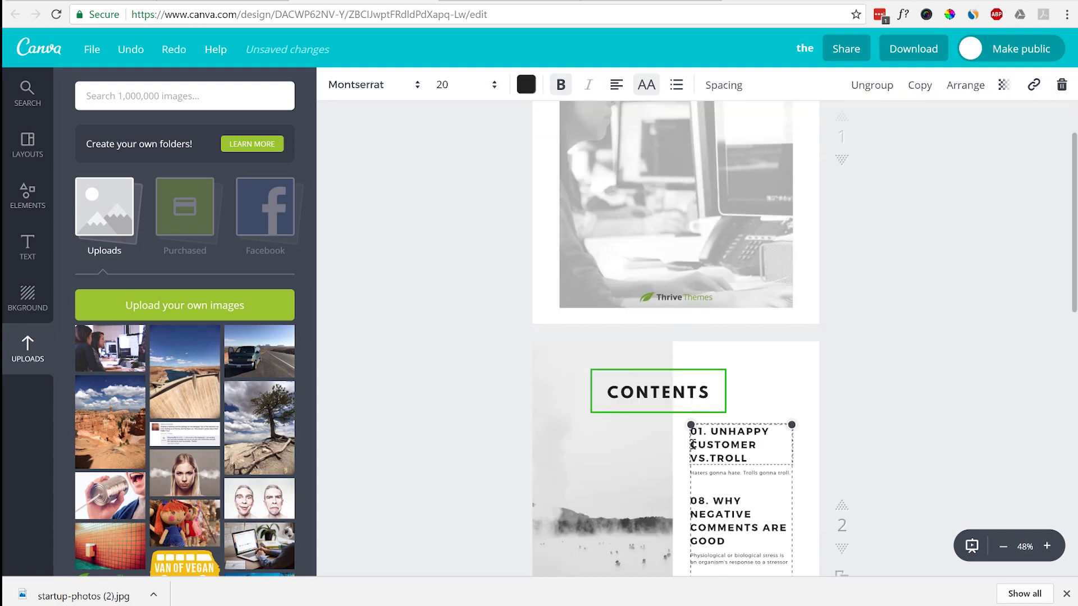
{"action": "left_click", "coordinate": [694, 444]}
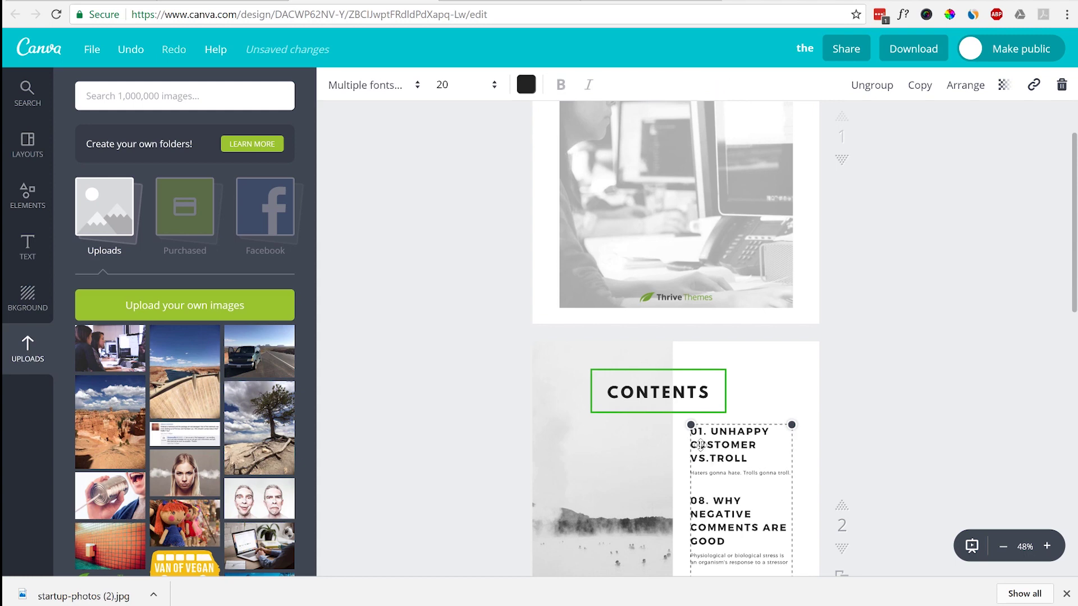
{"action": "double_click", "coordinate": [700, 444]}
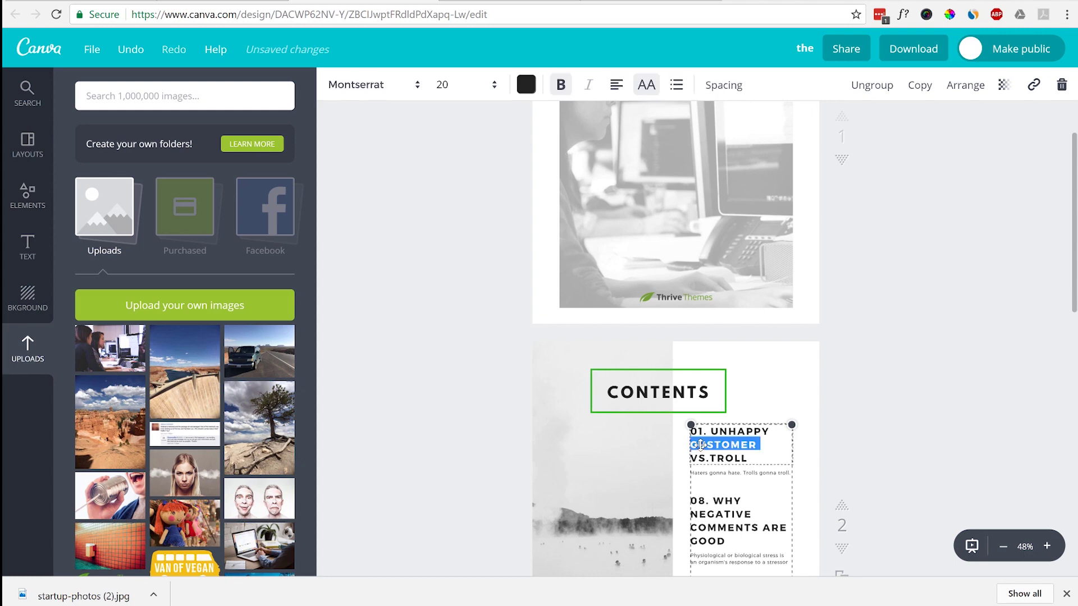
{"action": "left_click", "coordinate": [1034, 91]}
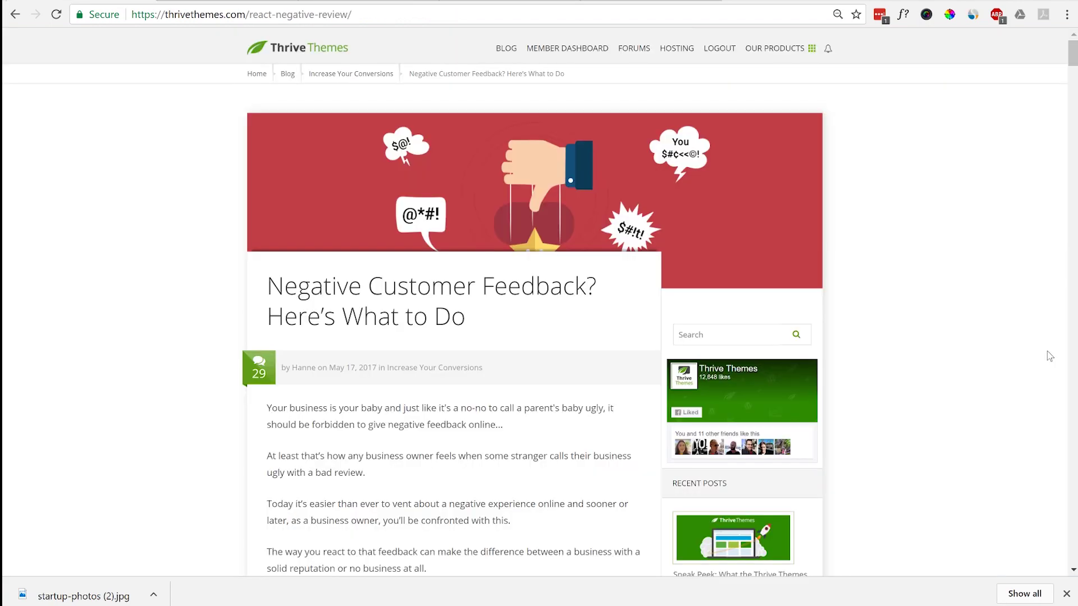
Read through the full blog post from its introduction to the examples of companies applying LATTE
{"action": "scroll", "coordinate": [1046, 351], "scroll_direction": "down", "scroll_amount": 20}
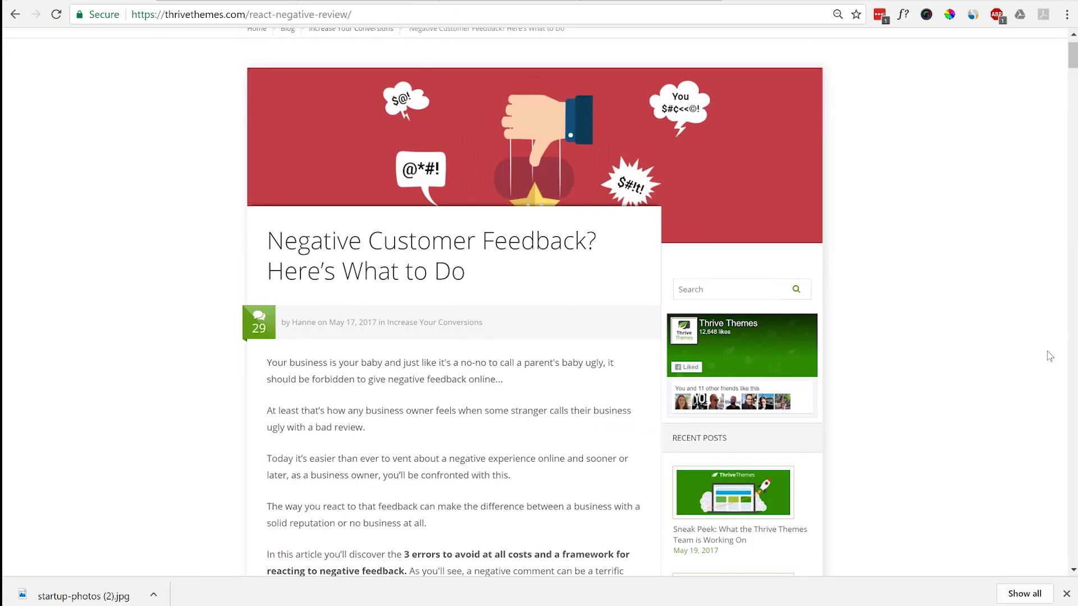
{"action": "scroll", "coordinate": [1046, 351], "scroll_direction": "down", "scroll_amount": 20}
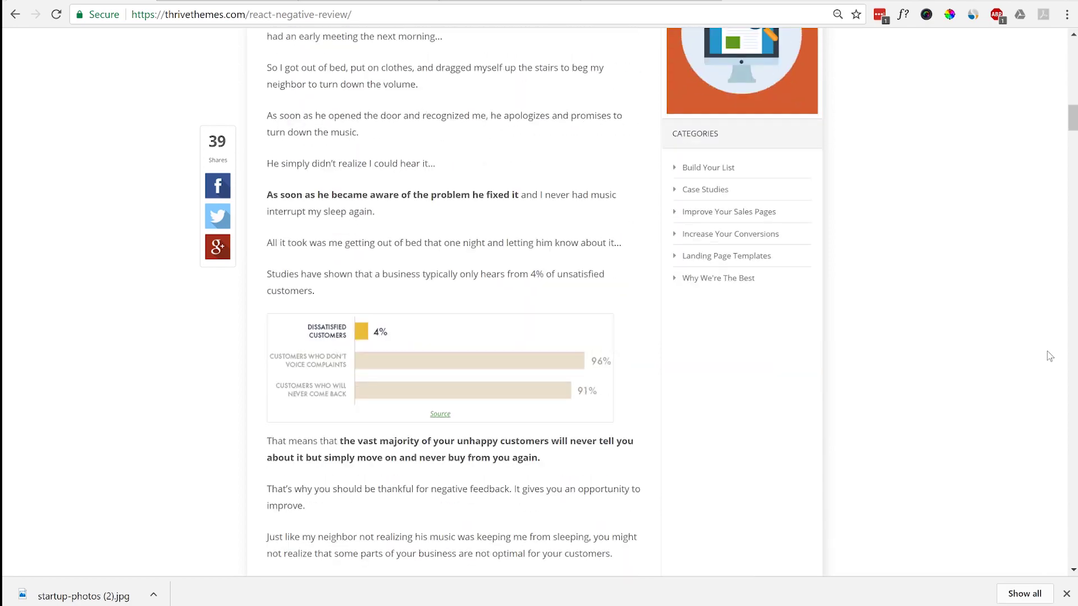
{"action": "scroll", "coordinate": [1046, 351], "scroll_direction": "down", "scroll_amount": 20}
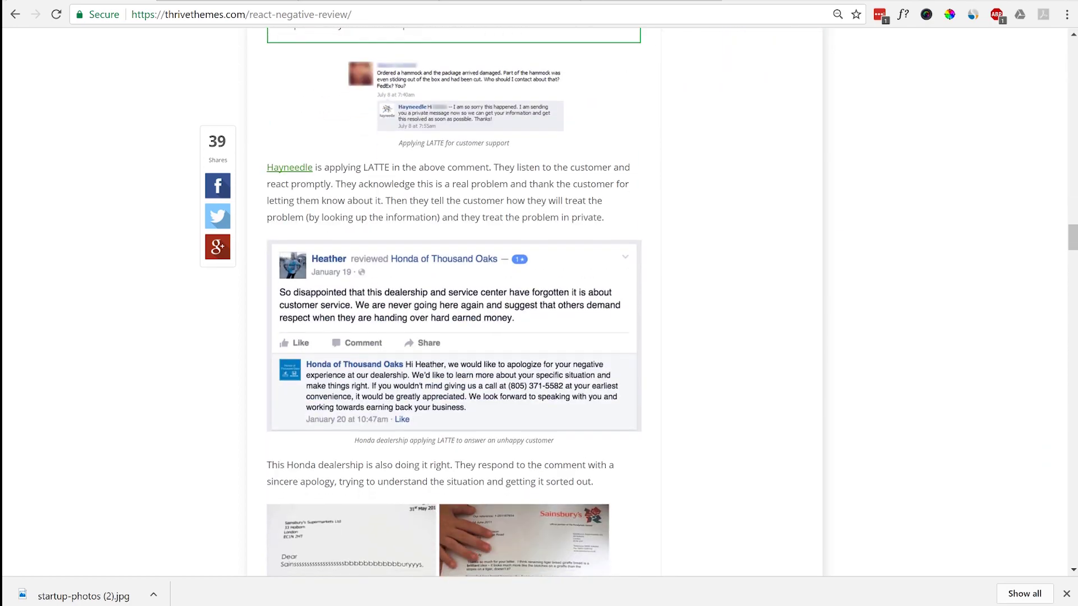
Switch to the finished NEGATIVE FEEDBACK PDF and review its cover, contents and article pages
{"action": "key", "text": "ctrl+Tab"}
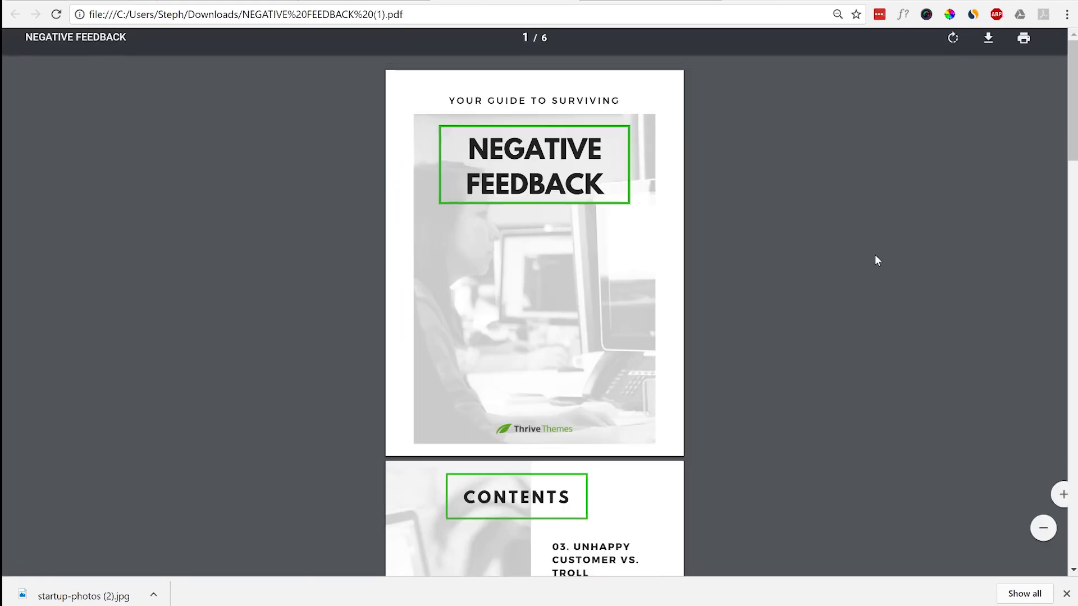
{"action": "scroll", "coordinate": [877, 260], "scroll_direction": "down", "scroll_amount": 8}
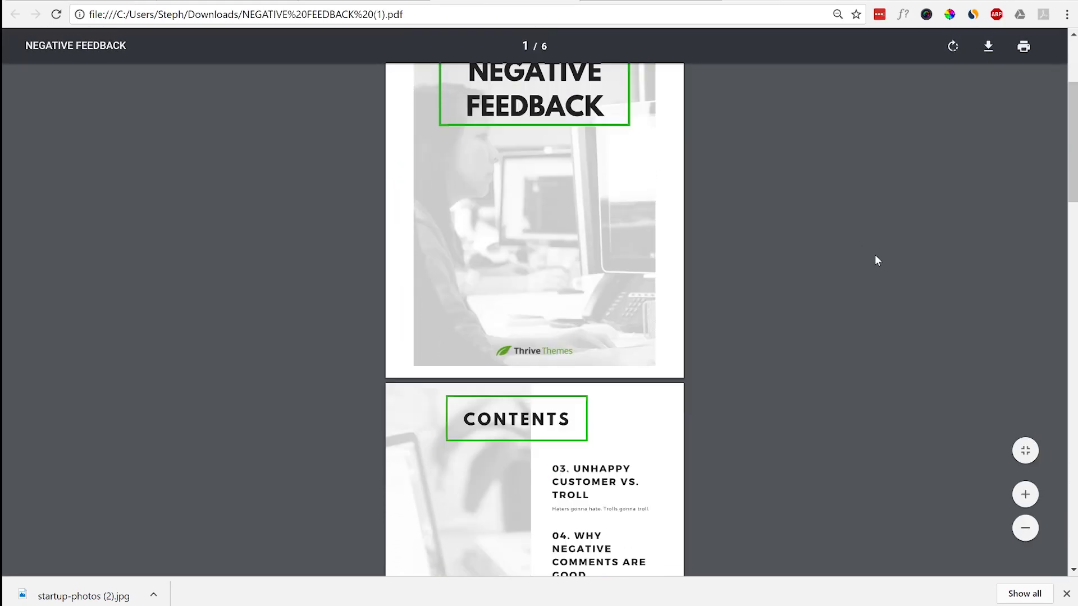
{"action": "scroll", "coordinate": [877, 260], "scroll_direction": "down", "scroll_amount": 10}
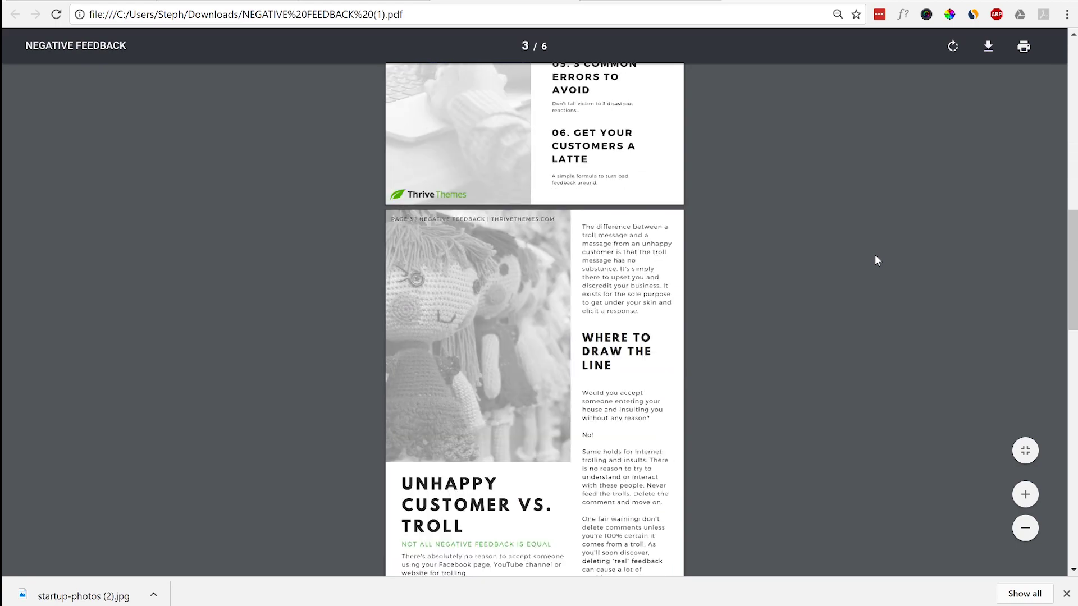
{"action": "scroll", "coordinate": [878, 260], "scroll_direction": "down", "scroll_amount": 3}
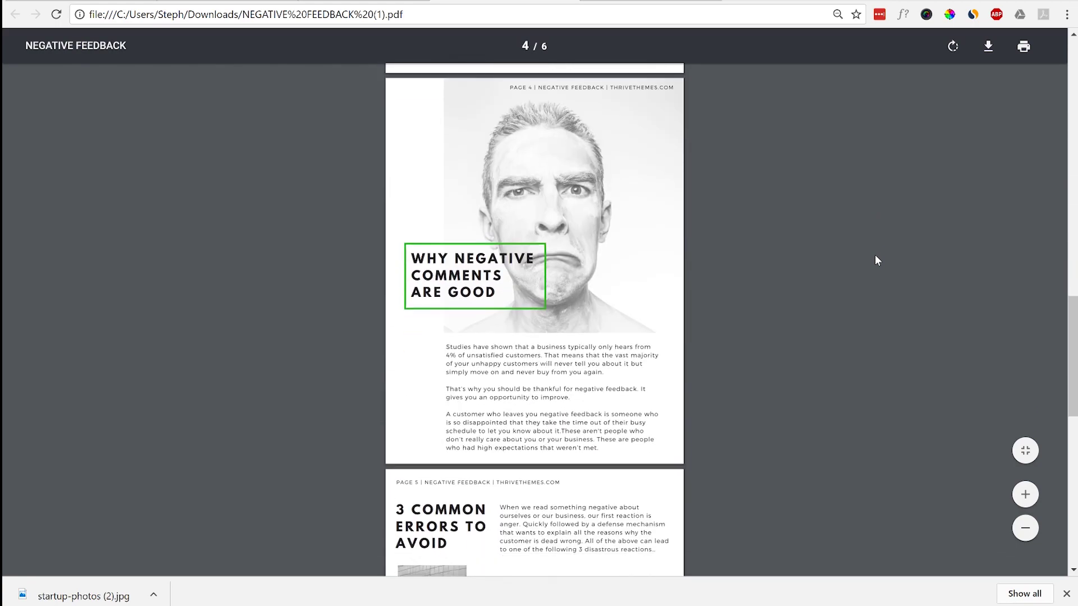
{"action": "scroll", "coordinate": [877, 260], "scroll_direction": "down", "scroll_amount": 6}
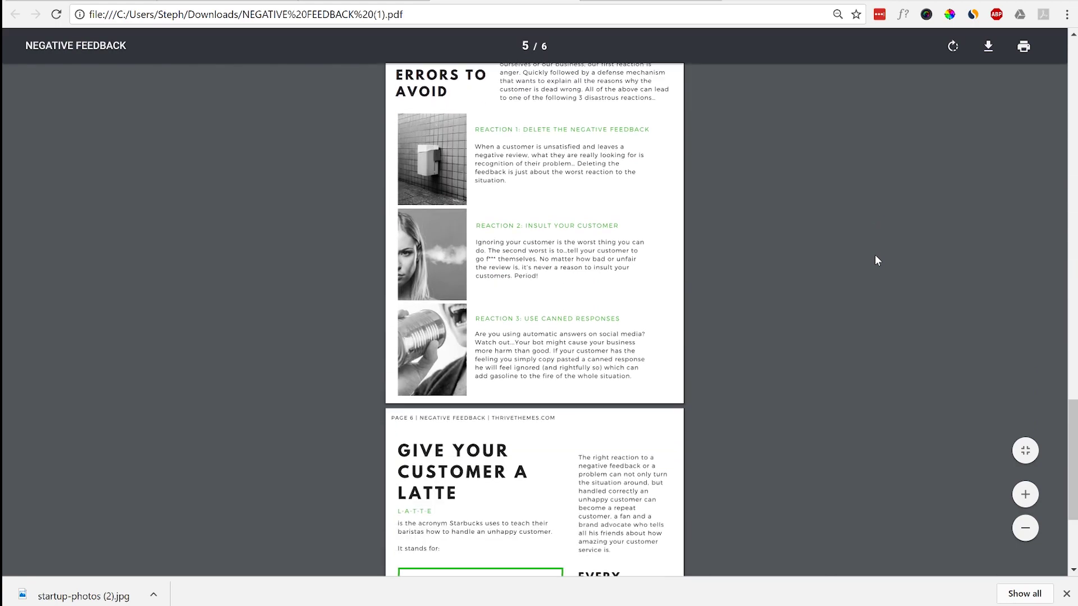